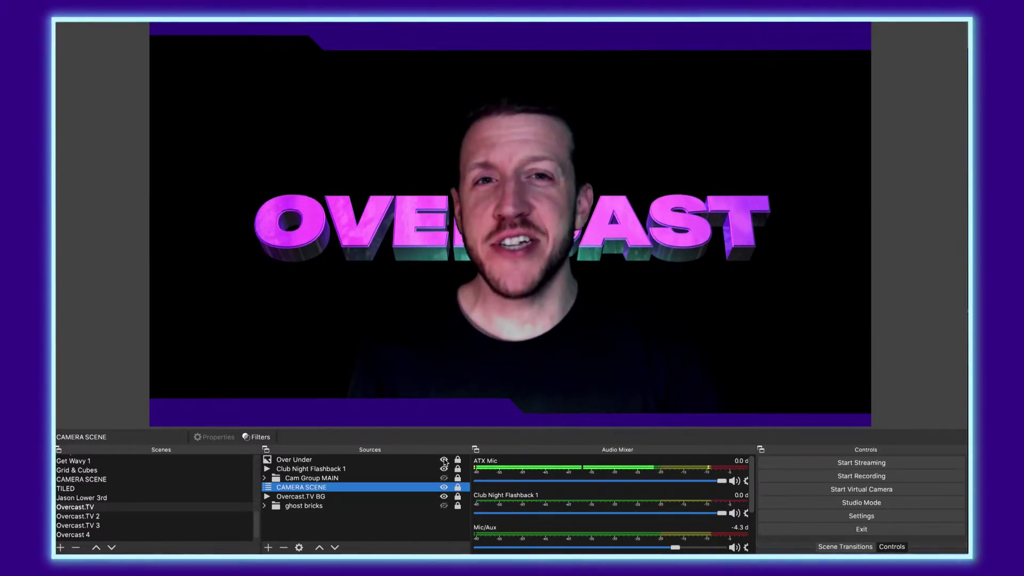
# Hide Over Under to reveal the glitch bars, then move down to the Overcast.TV 2 scene
pyautogui.click(444, 460)
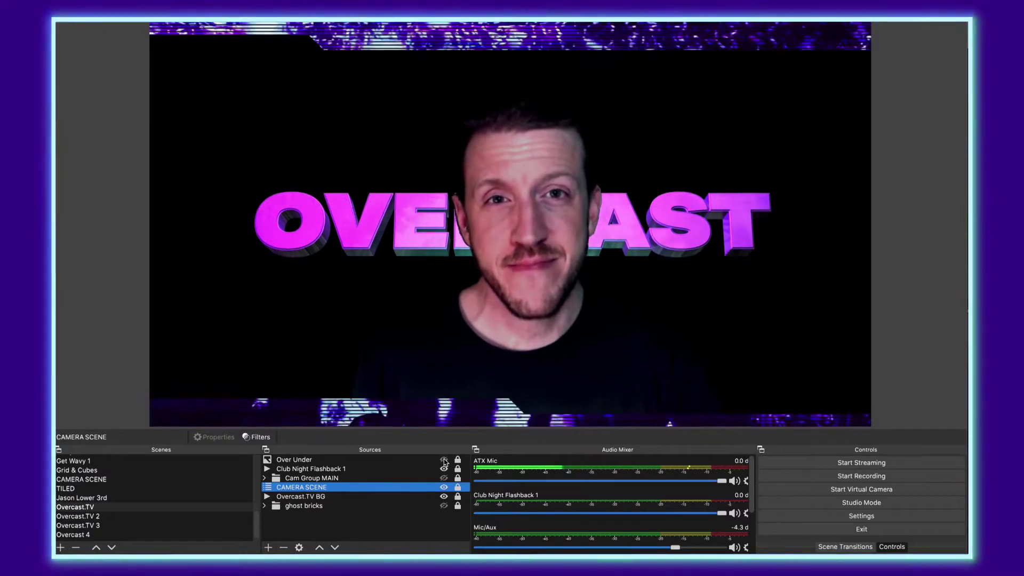
pyautogui.press('Down')
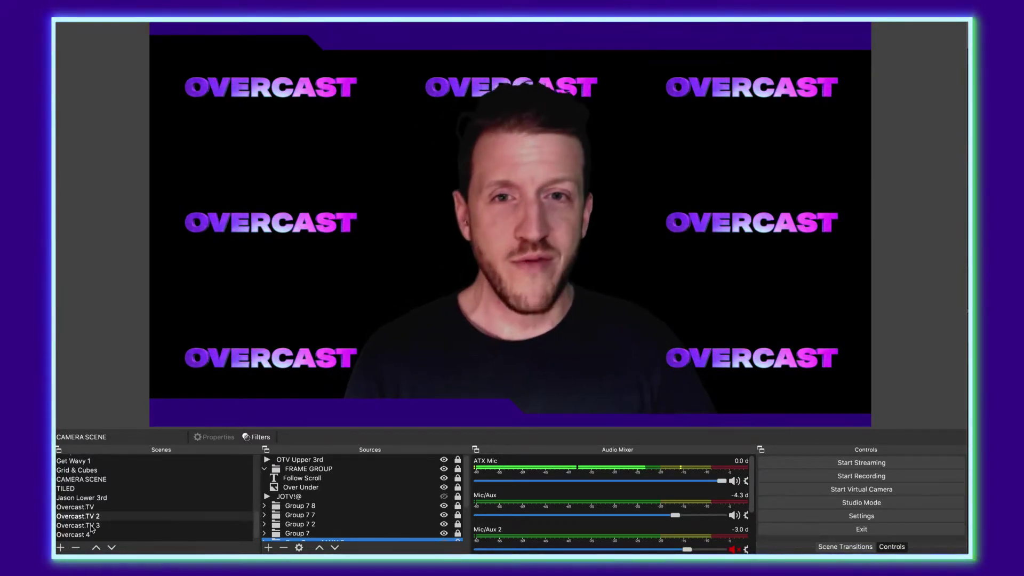
# Make Overcast.TV 3 the live scene and scroll further down the Scenes list
pyautogui.click(92, 525)
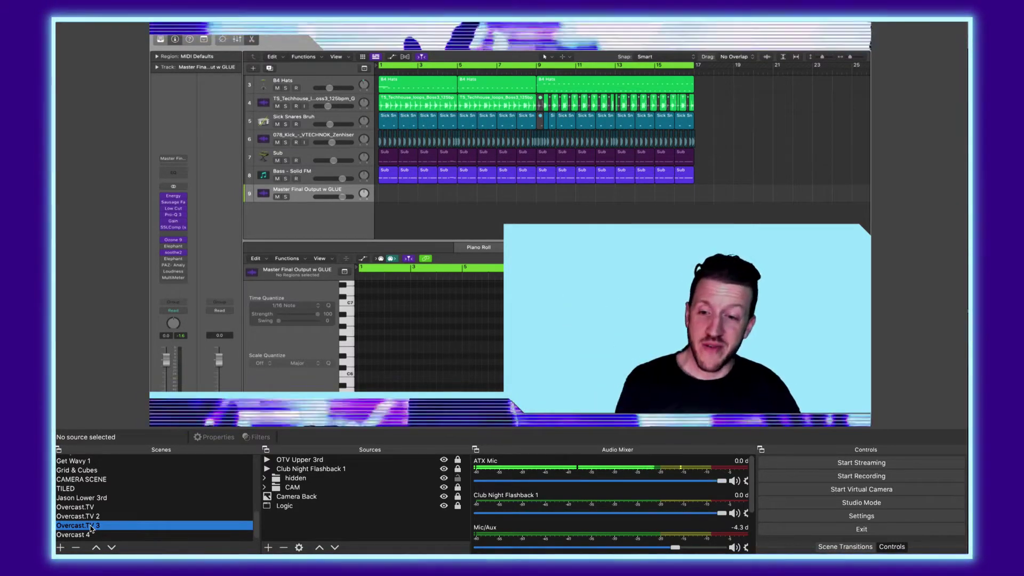
pyautogui.scroll(-1, 103, 531)
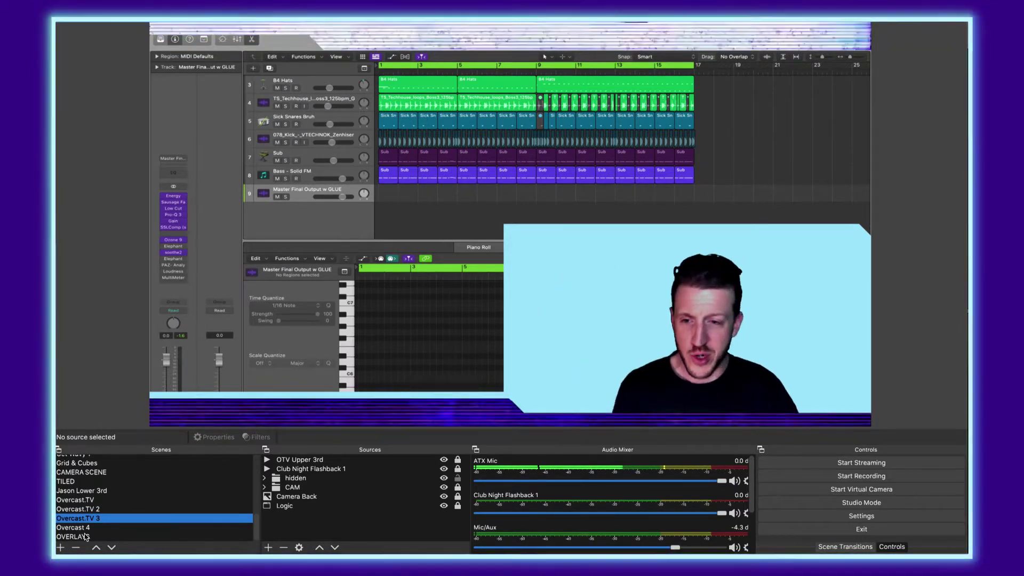
# Select the OVERLAYS scene, with the webcam framed over the Logic Pro capture
pyautogui.click(85, 536)
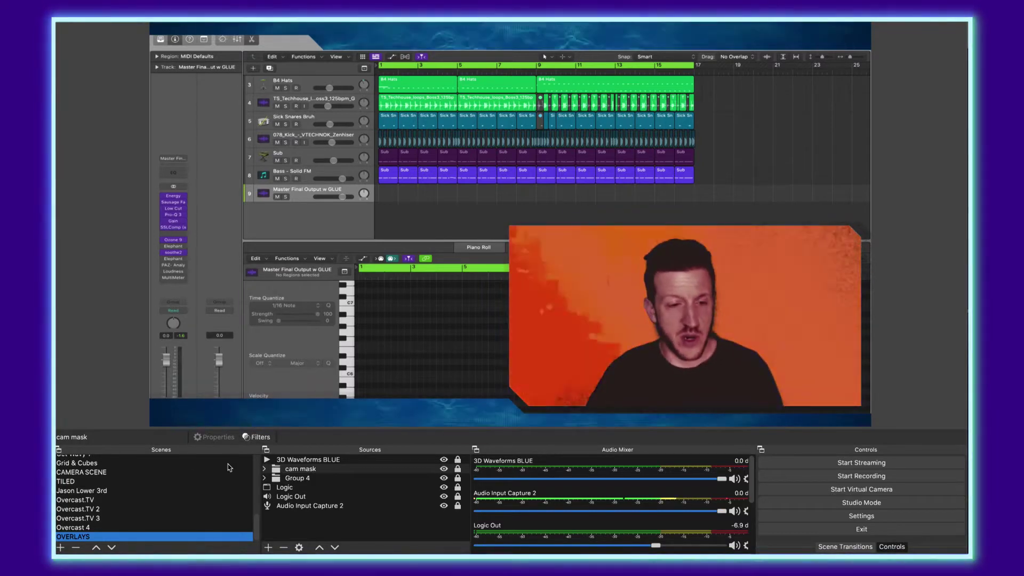
# Add a new empty scene called 'Animated Overlays'
pyautogui.click(61, 547)
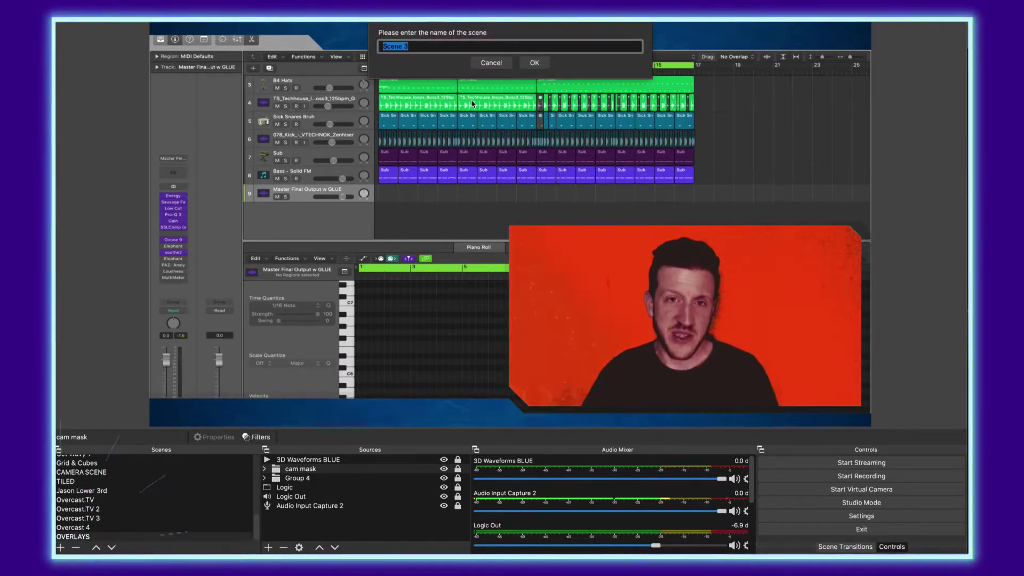
pyautogui.write('Animat')
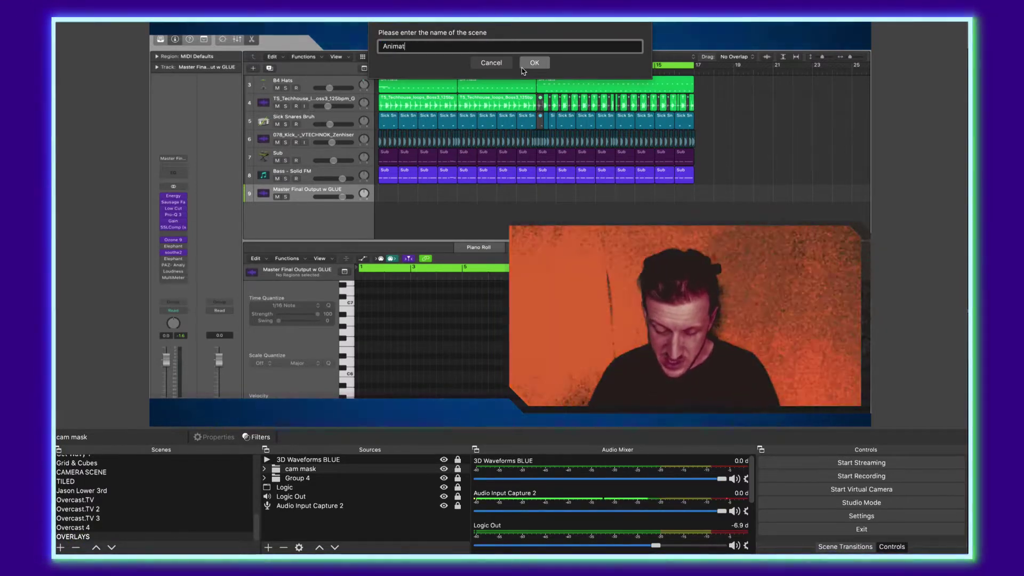
pyautogui.write('ed Overlays')
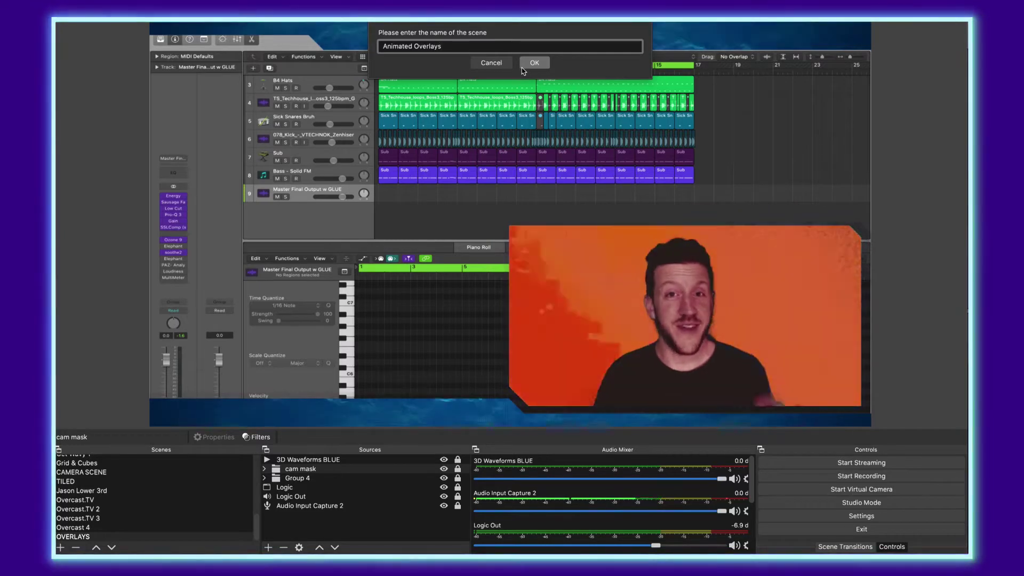
pyautogui.click(522, 71)
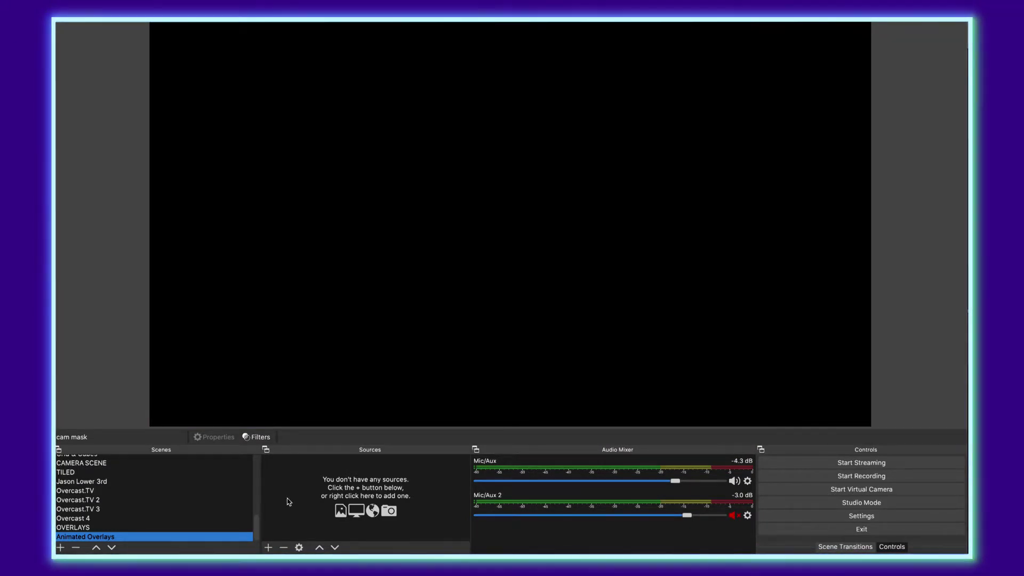
# Add looping media source CNFB playing Overcast.tv- Club Night Flashback XTRA Glitchy.mp4
pyautogui.click(268, 548)
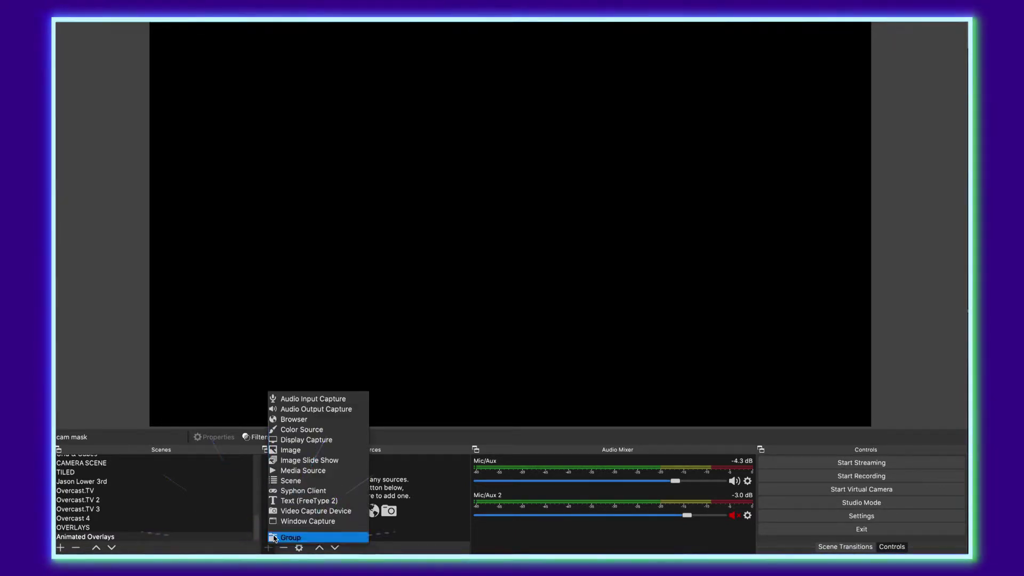
pyautogui.click(286, 472)
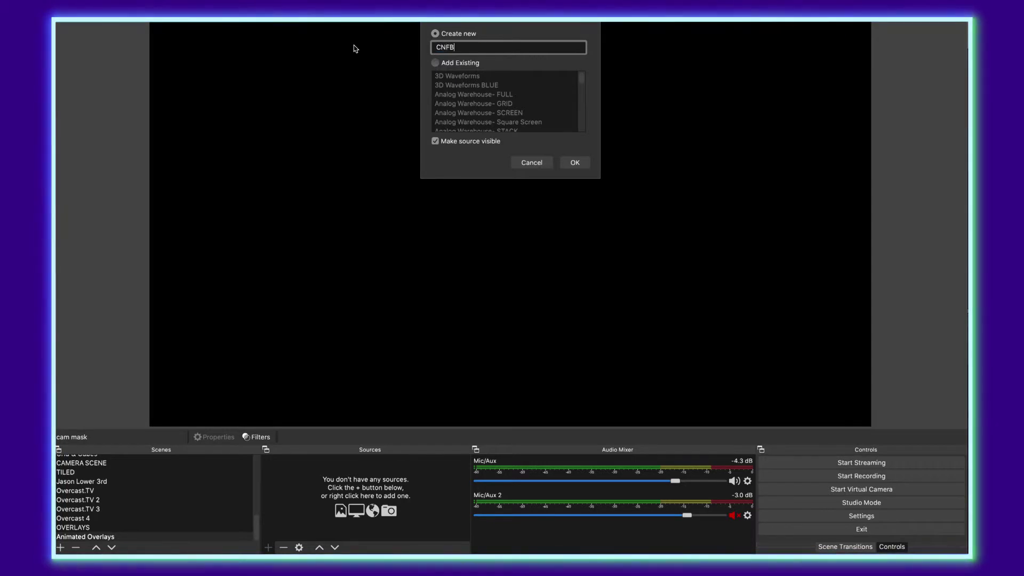
pyautogui.click(575, 163)
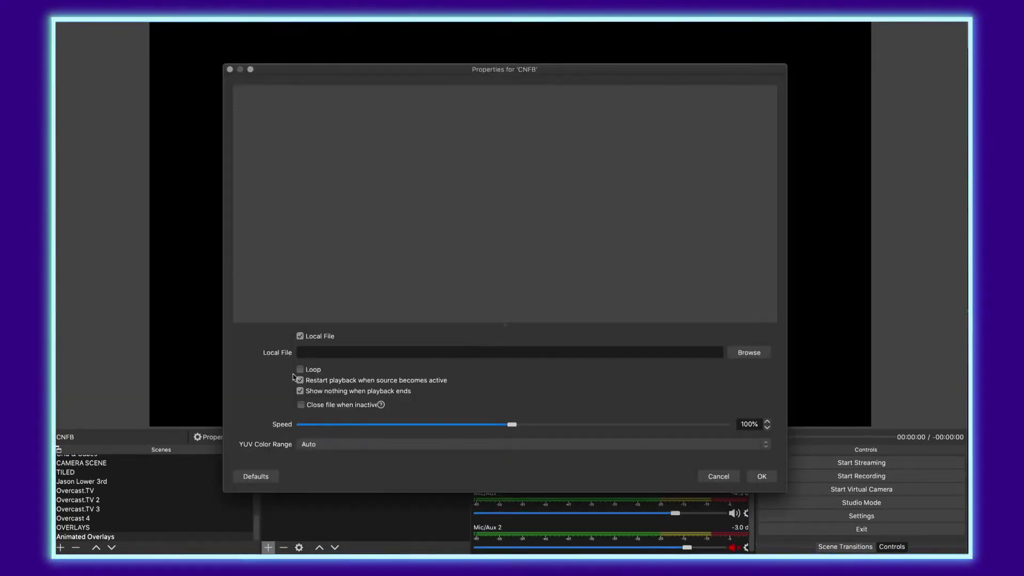
pyautogui.click(301, 369)
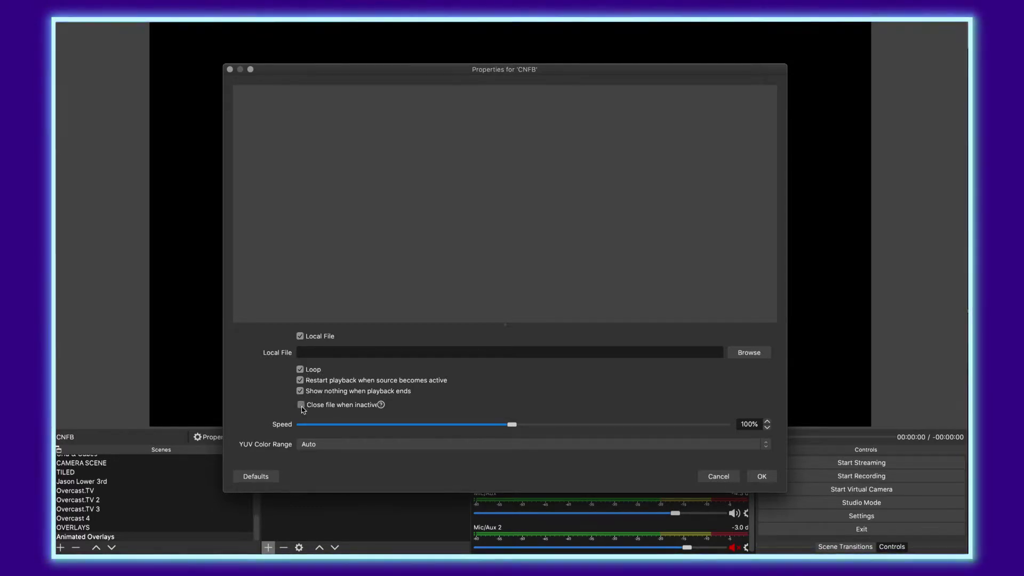
pyautogui.click(750, 354)
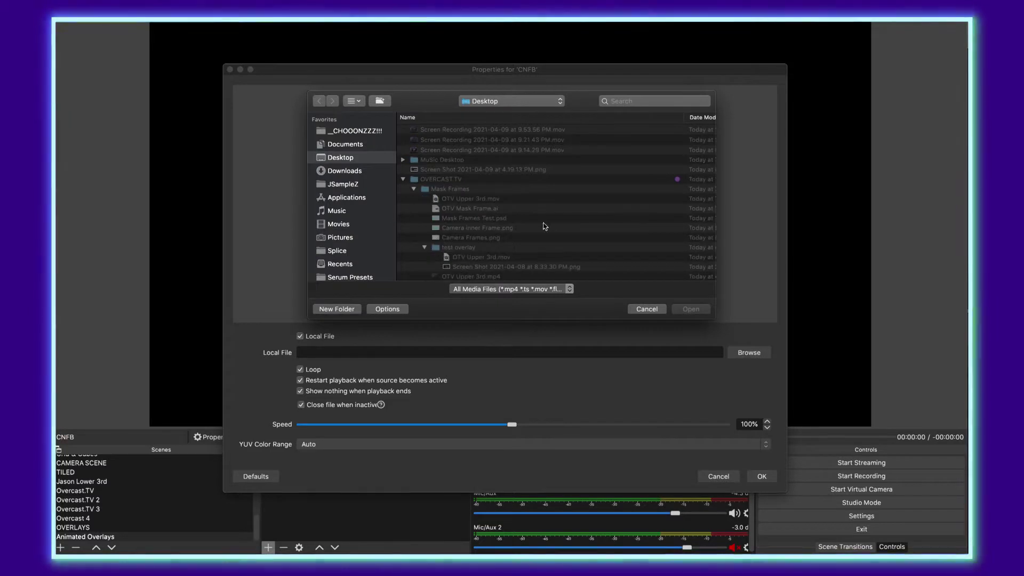
pyautogui.scroll(-1, 480, 183)
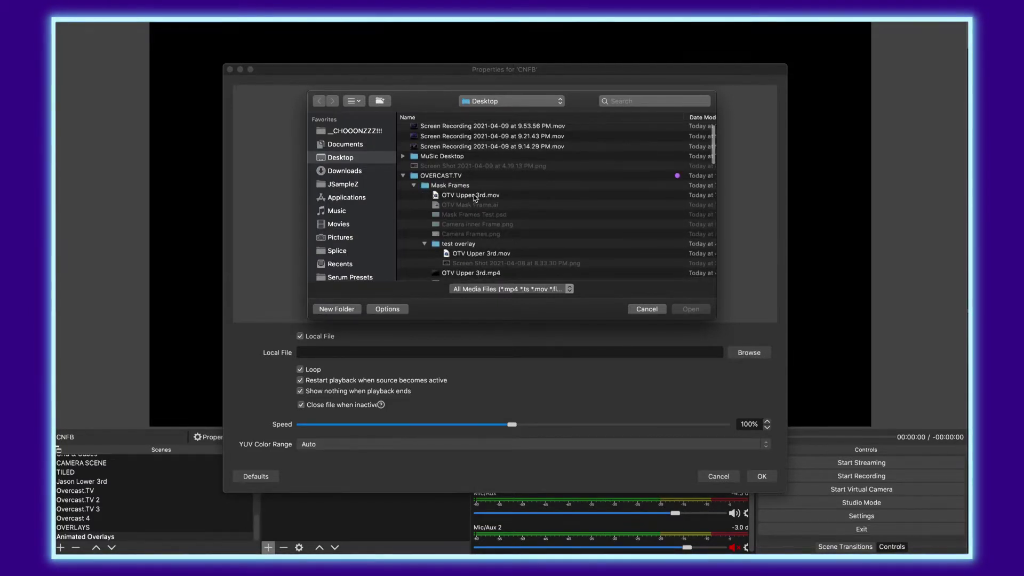
pyautogui.scroll(-10, 475, 198)
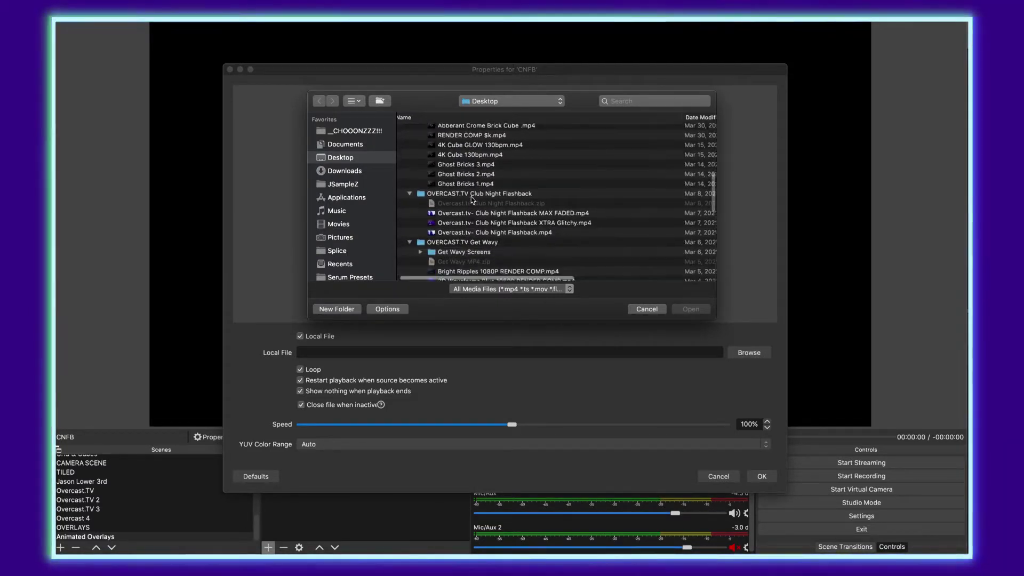
pyautogui.click(516, 223)
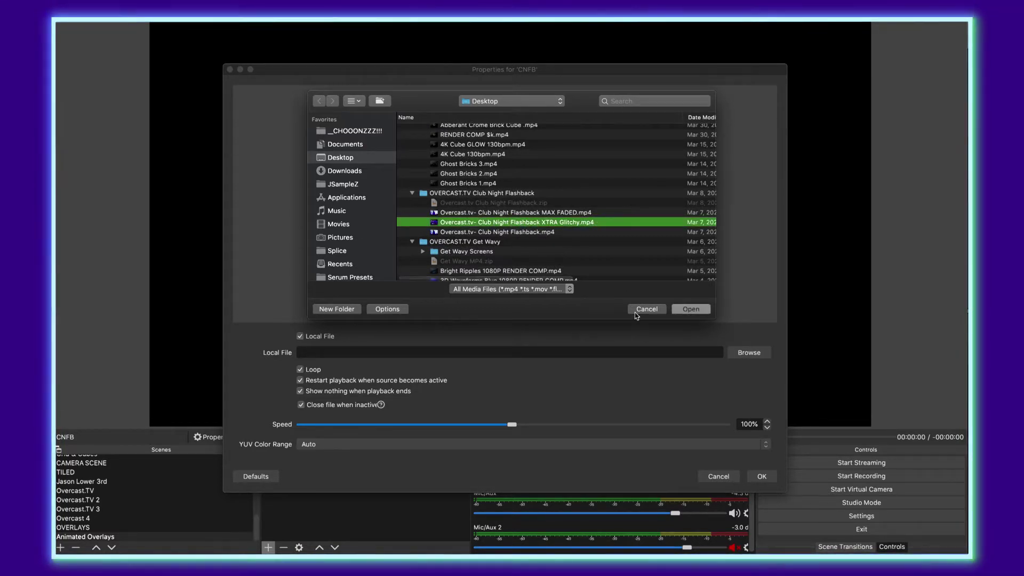
pyautogui.click(690, 309)
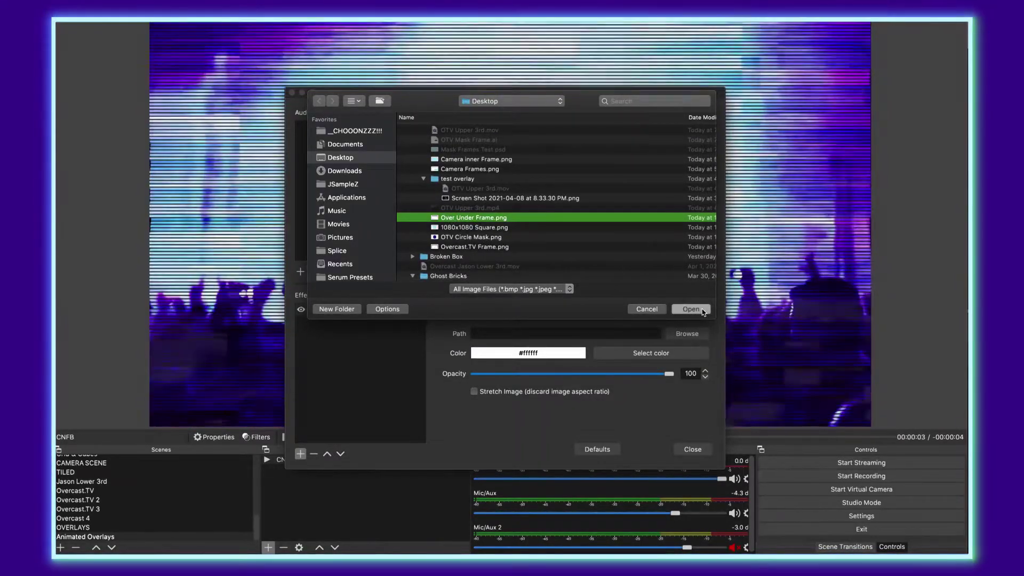
# Load Over Under Frame.png as the mask image and set type to Alpha Mask (Alpha Channel)
pyautogui.click(691, 309)
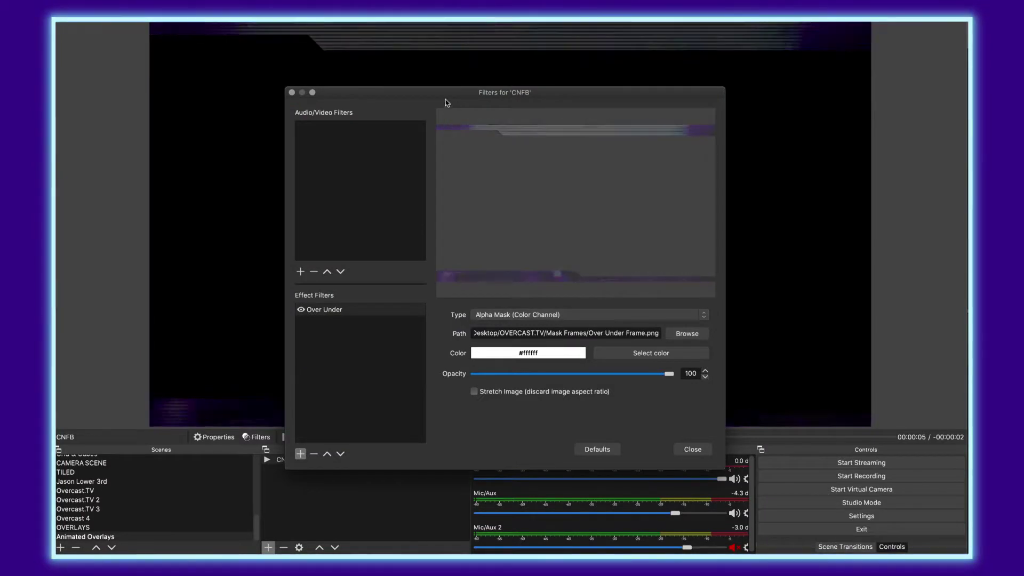
pyautogui.moveTo(427, 93); pyautogui.dragTo(609, 100)
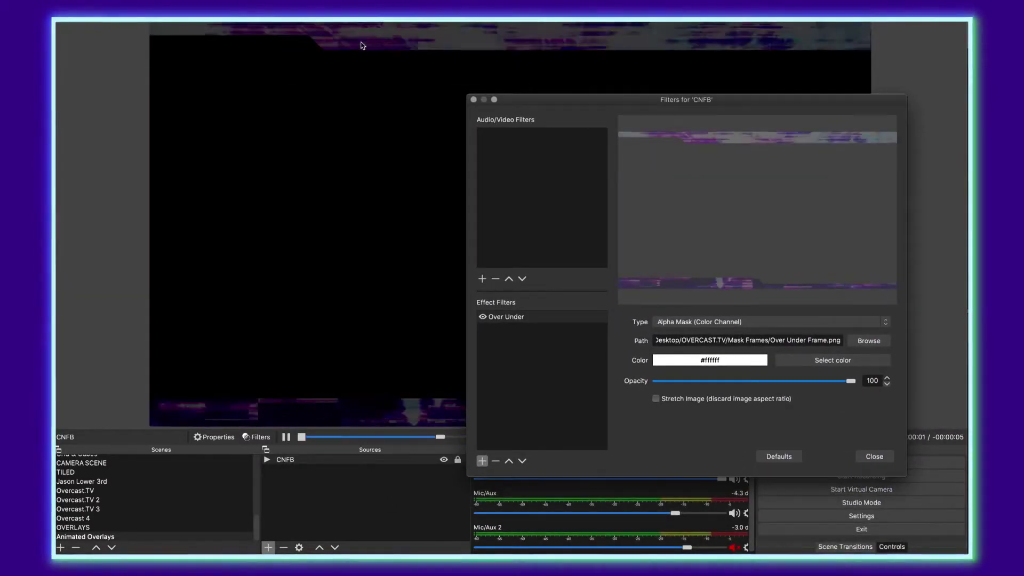
pyautogui.click(730, 321)
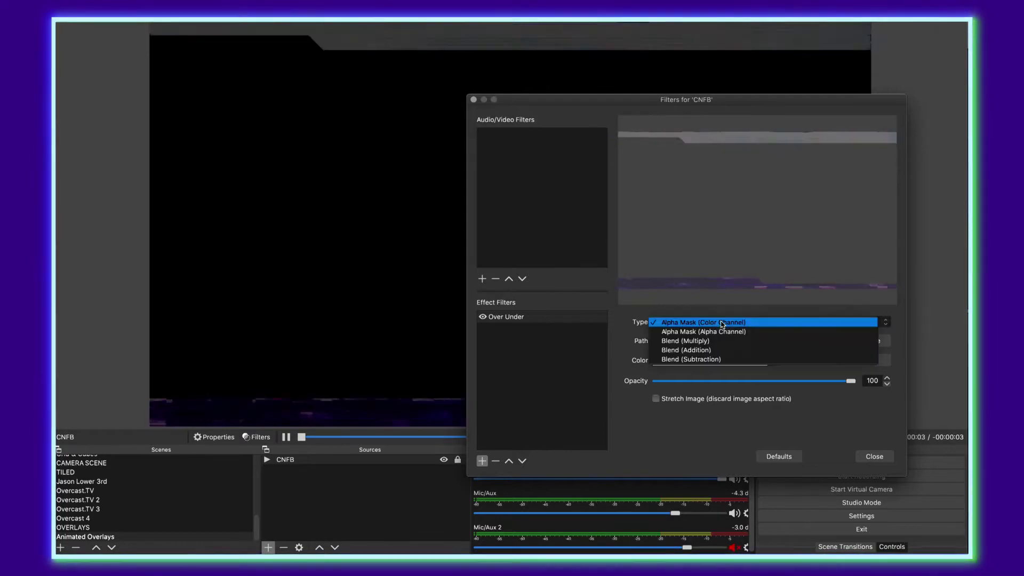
pyautogui.click(683, 334)
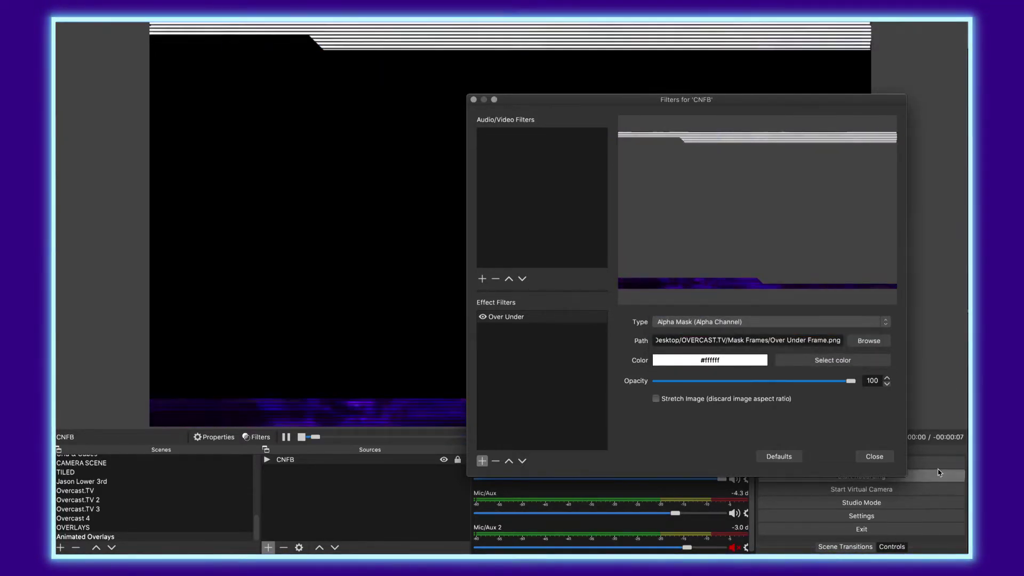
# Add an image source named backing showing Camera inner Frame.png
pyautogui.click(874, 456)
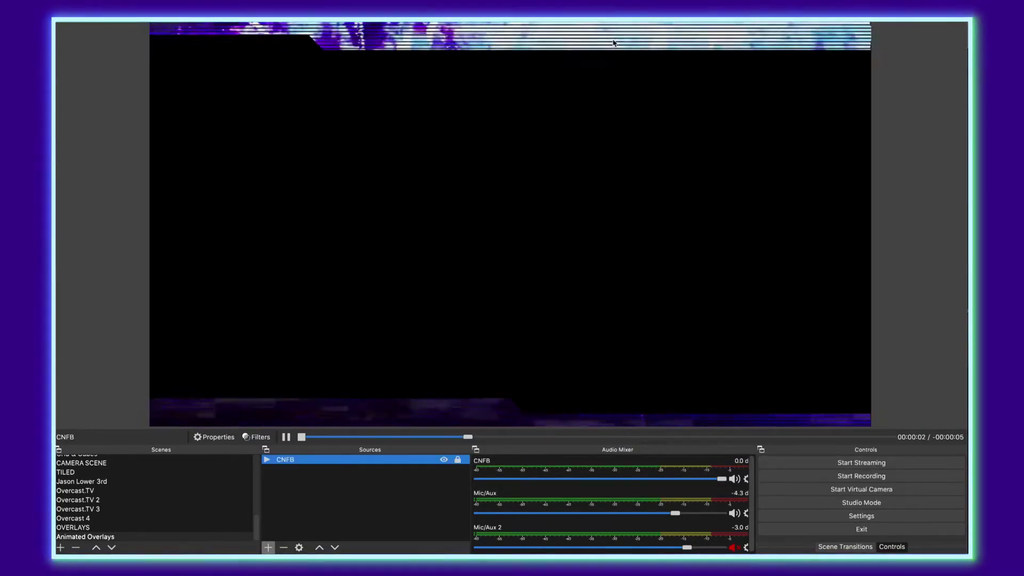
pyautogui.click(303, 382)
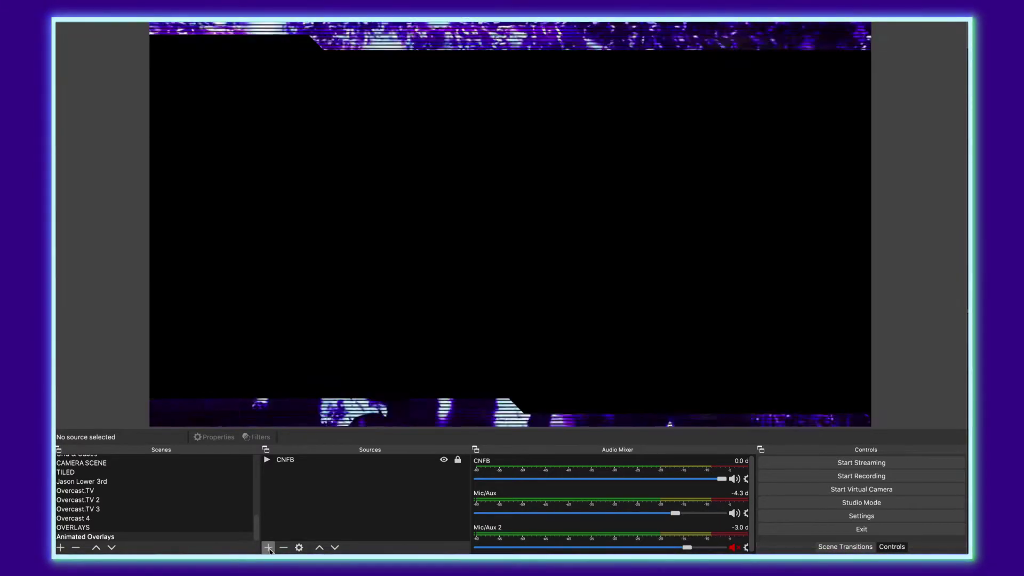
pyautogui.click(267, 548)
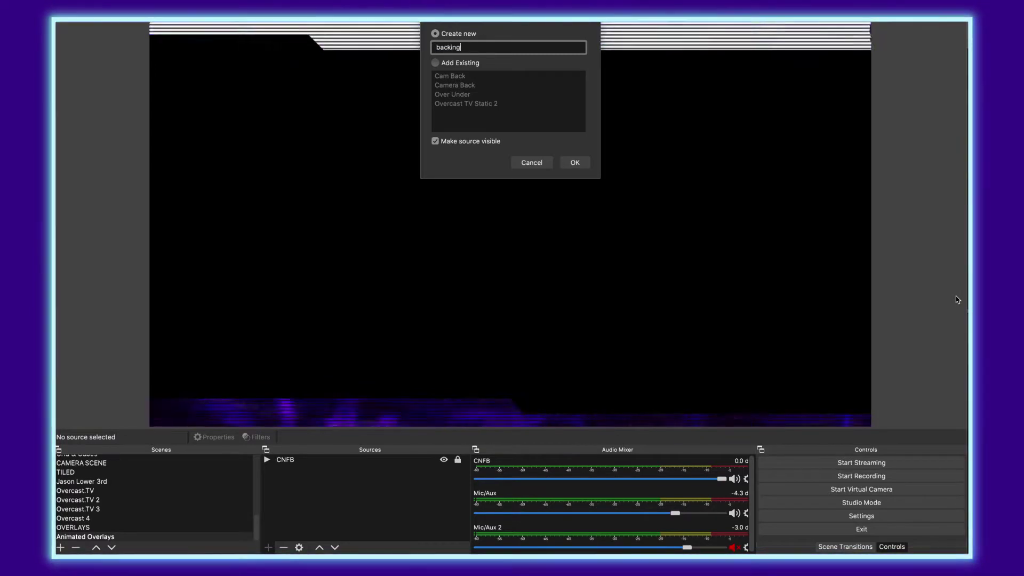
pyautogui.press('Return')
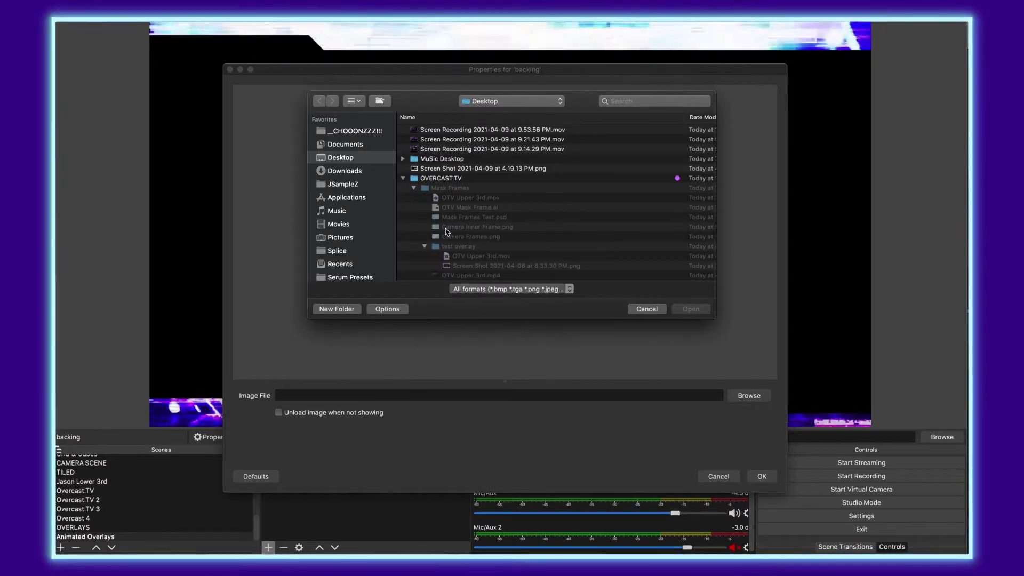
pyautogui.click(447, 227)
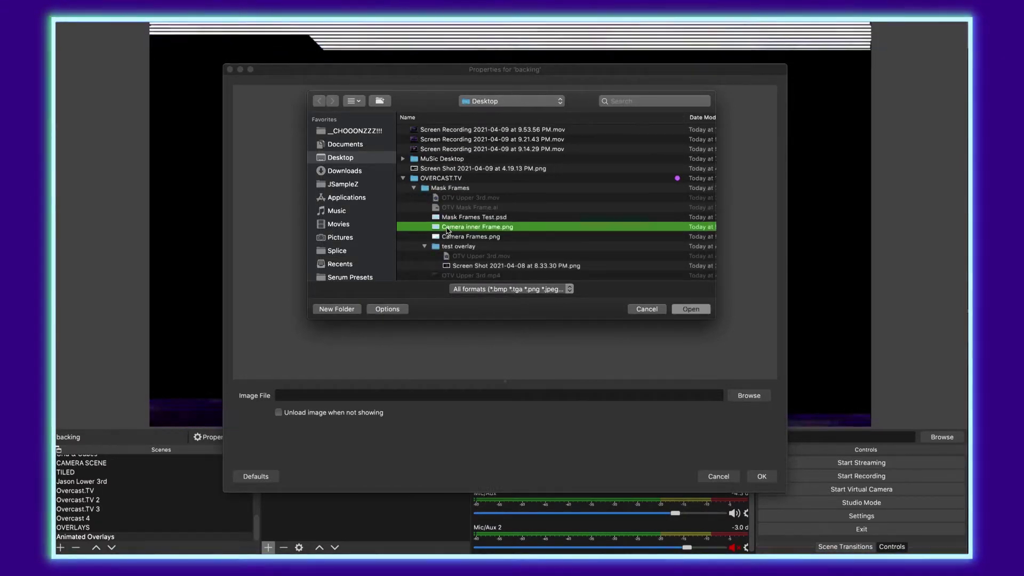
pyautogui.click(691, 310)
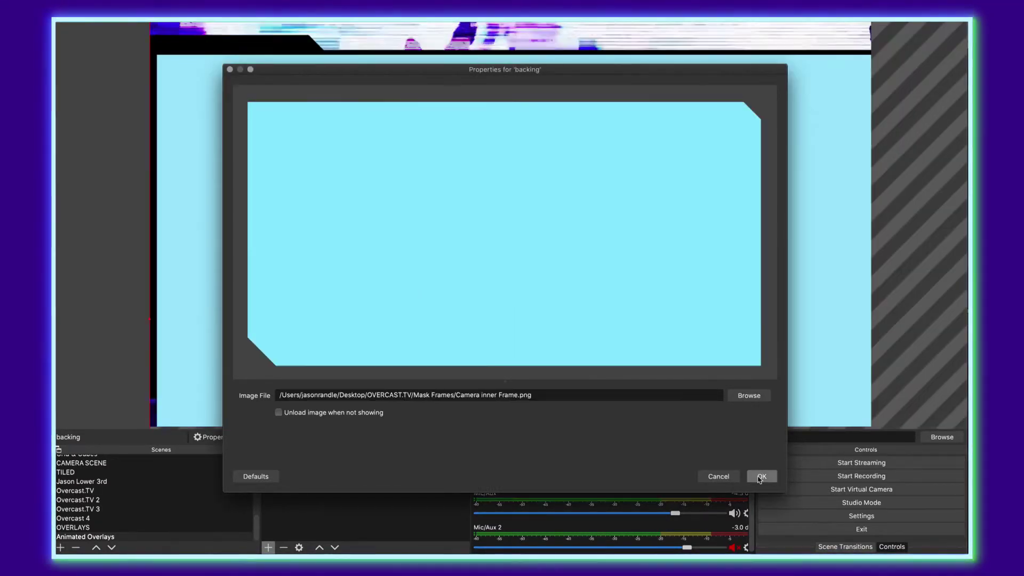
pyautogui.click(761, 477)
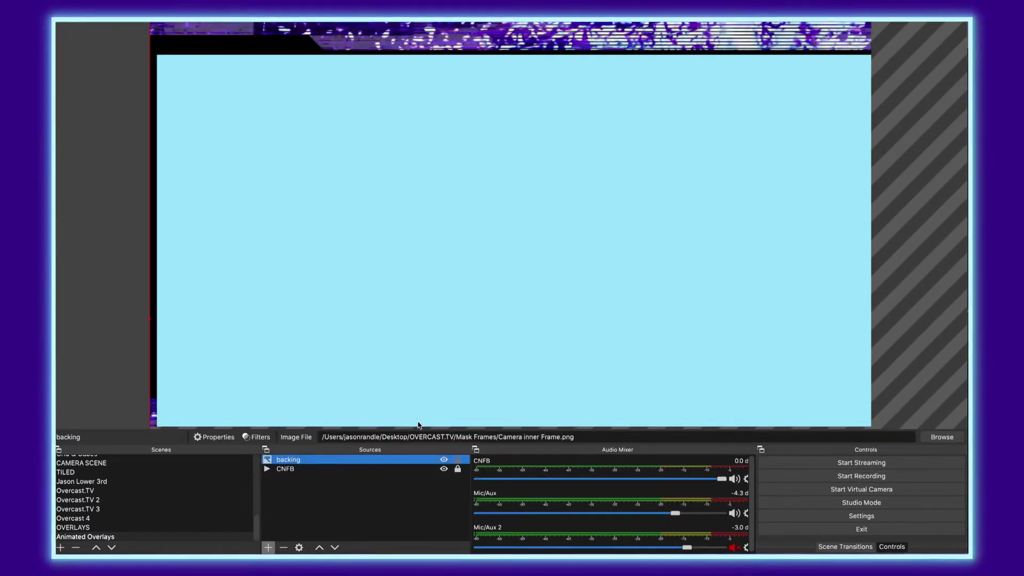
# Give backing a Scaling/Aspect Ratio filter set to Base (Canvas) Resolution
pyautogui.click(258, 438)
pyautogui.click(301, 454)
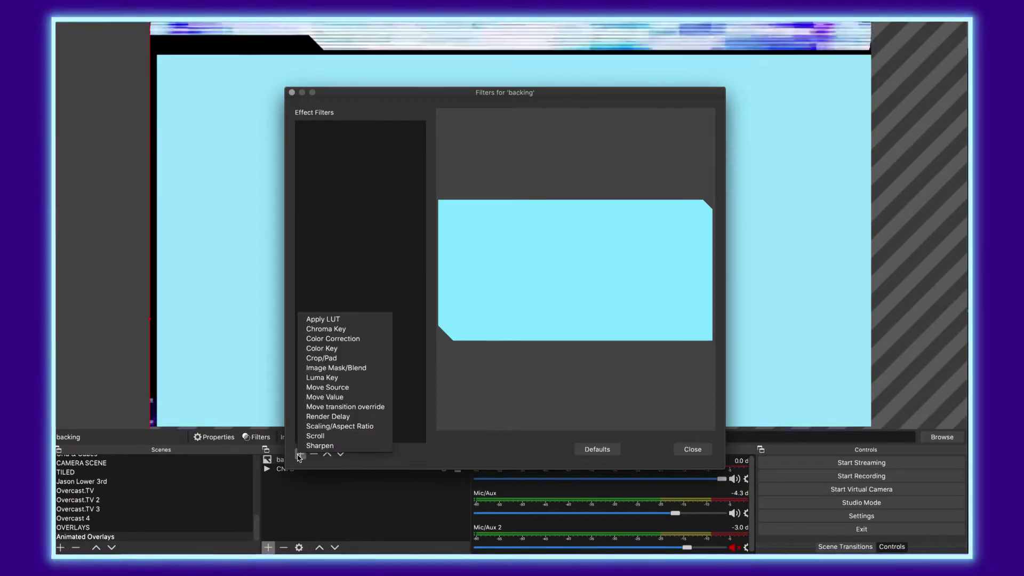
pyautogui.click(335, 426)
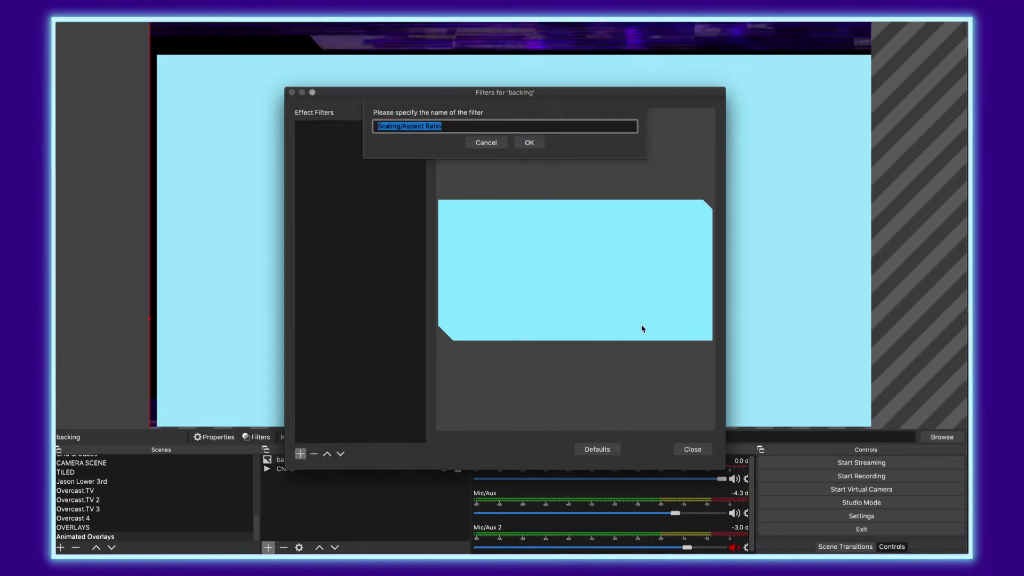
pyautogui.click(530, 143)
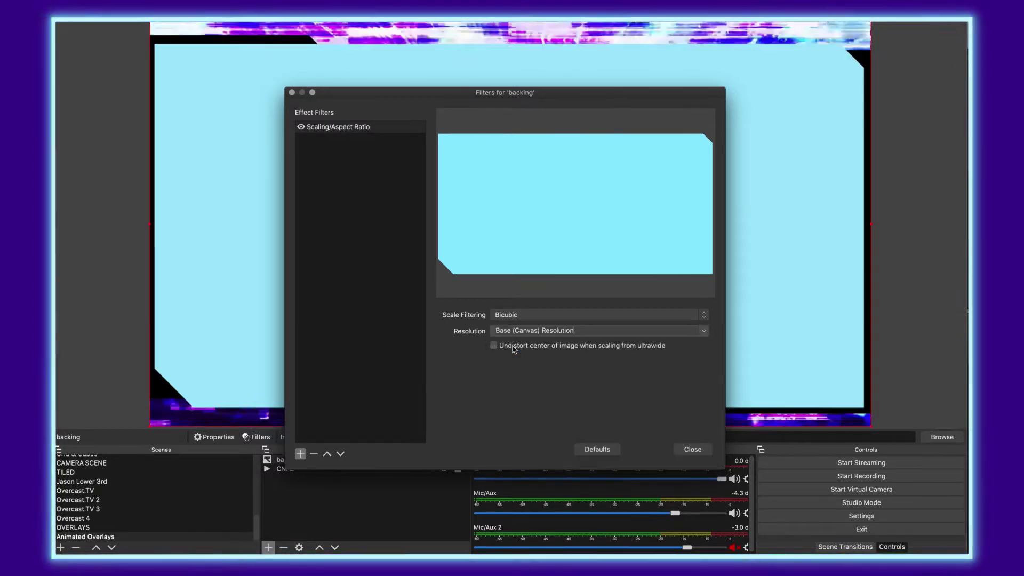
pyautogui.click(692, 450)
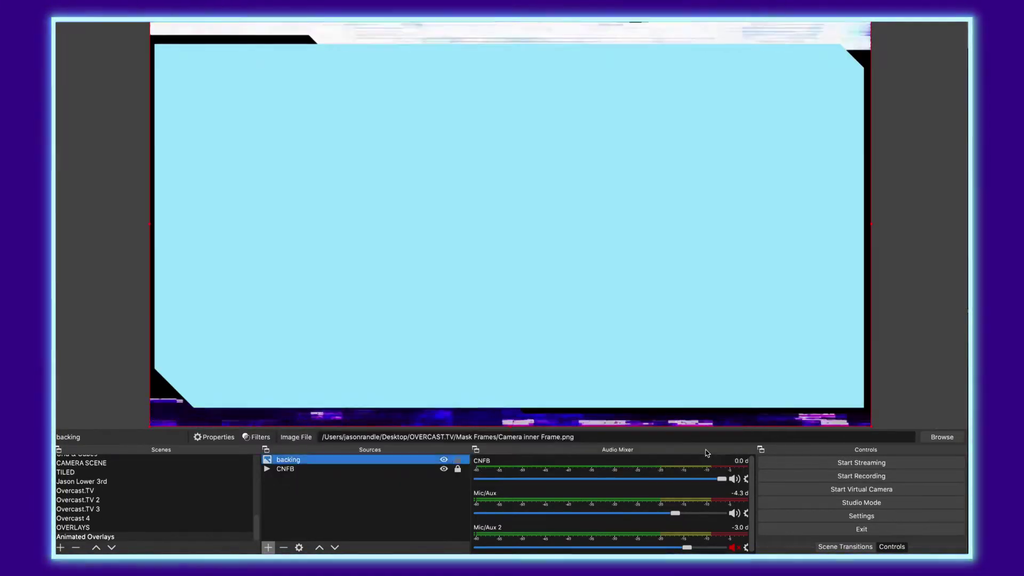
# Add a looping media source named TXTures playing Grain & Hue Loop.mp4
pyautogui.click(374, 529)
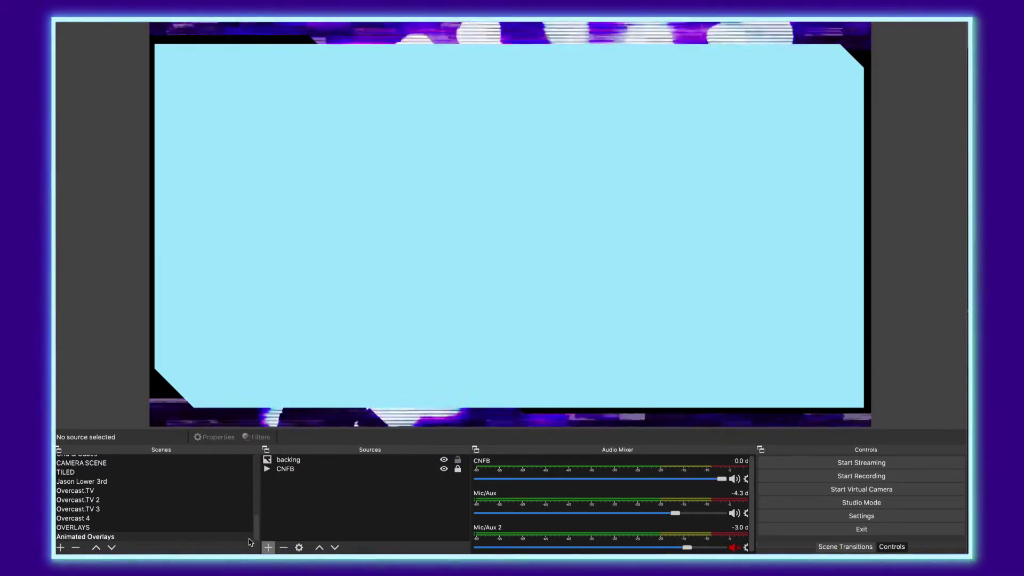
pyautogui.click(267, 548)
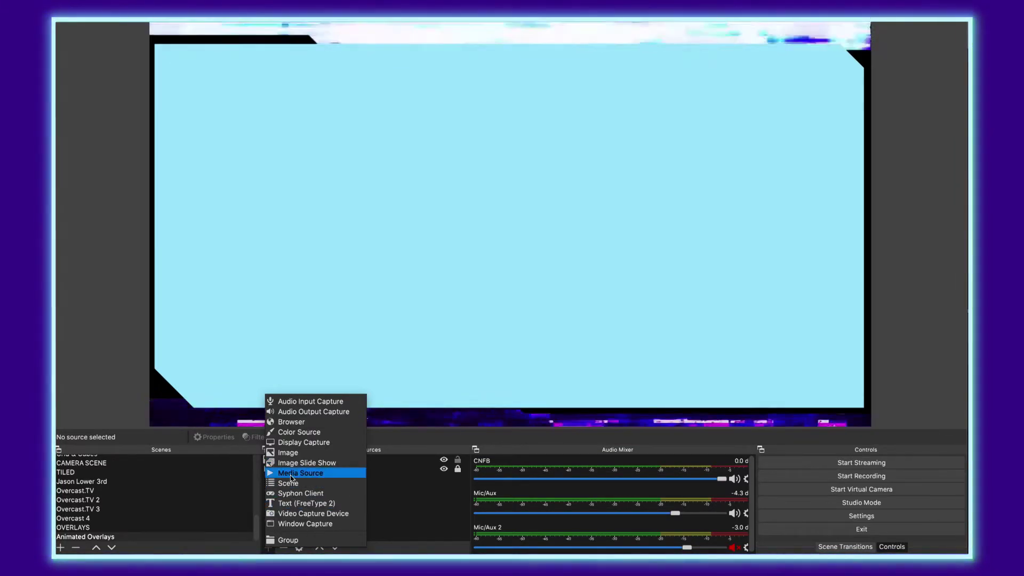
pyautogui.click(298, 473)
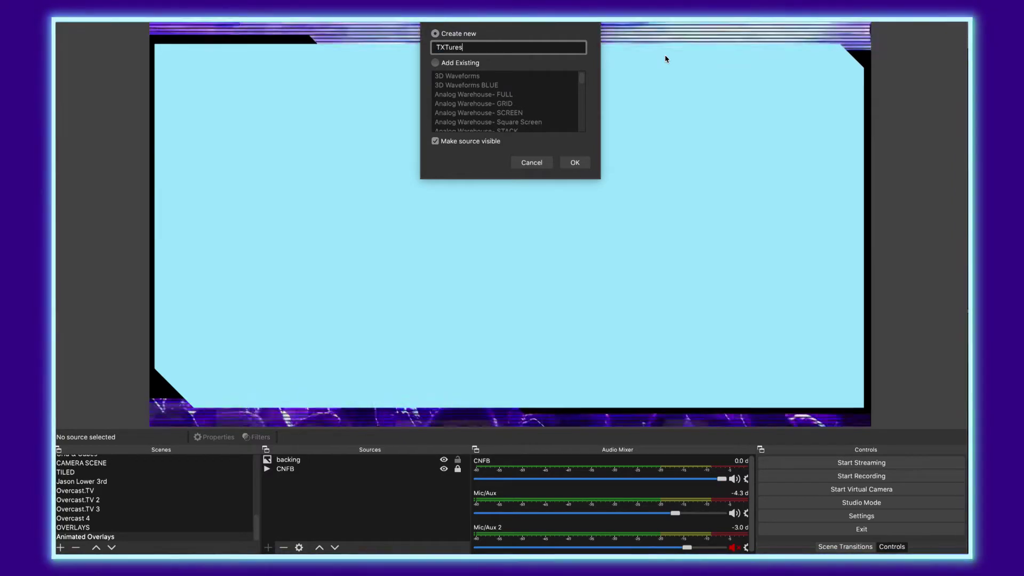
pyautogui.write('TXTures')
pyautogui.press('Return')
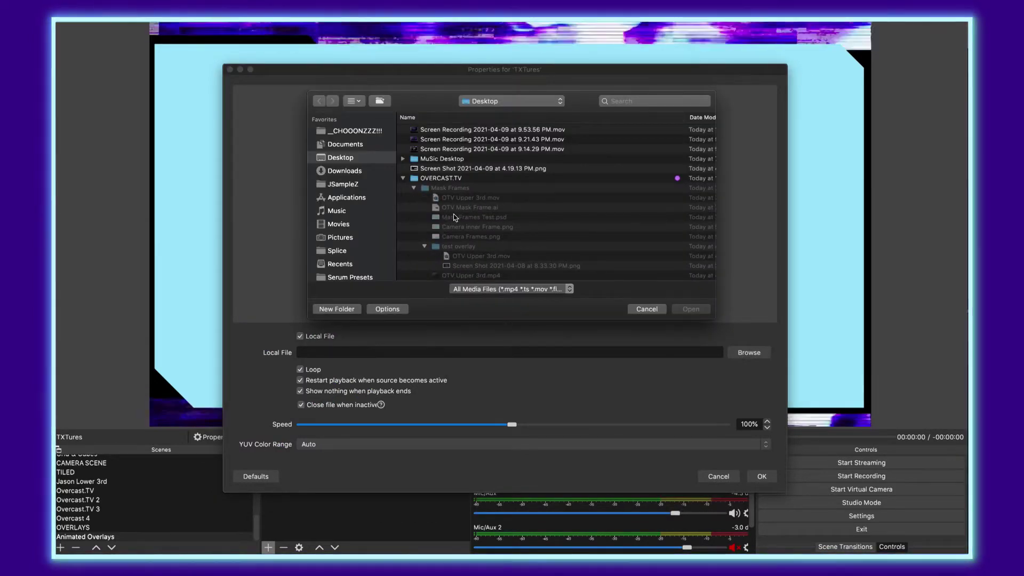
pyautogui.scroll(-1, 454, 217)
pyautogui.scroll(-3, 451, 217)
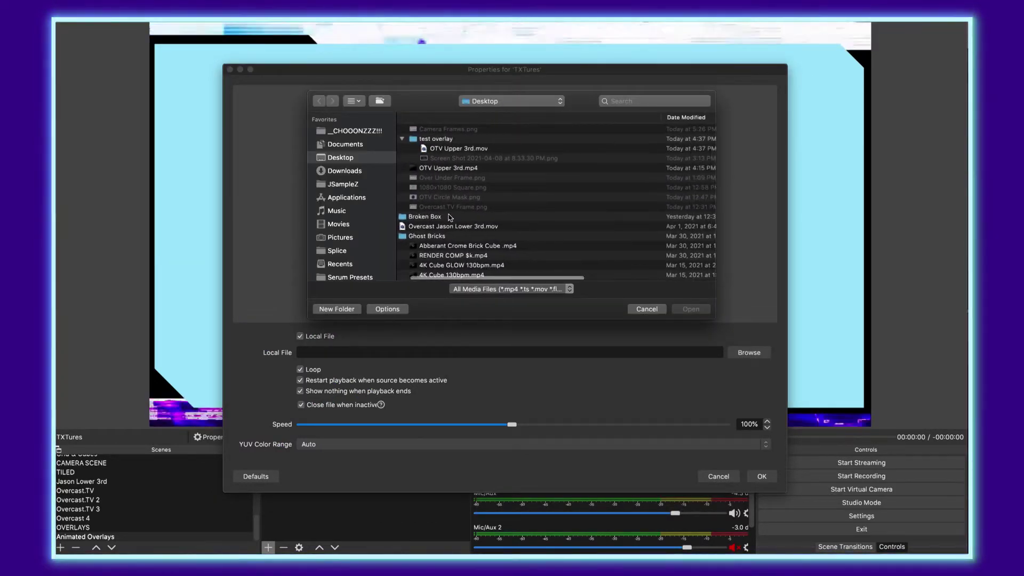
pyautogui.scroll(-10, 451, 217)
pyautogui.click(480, 260)
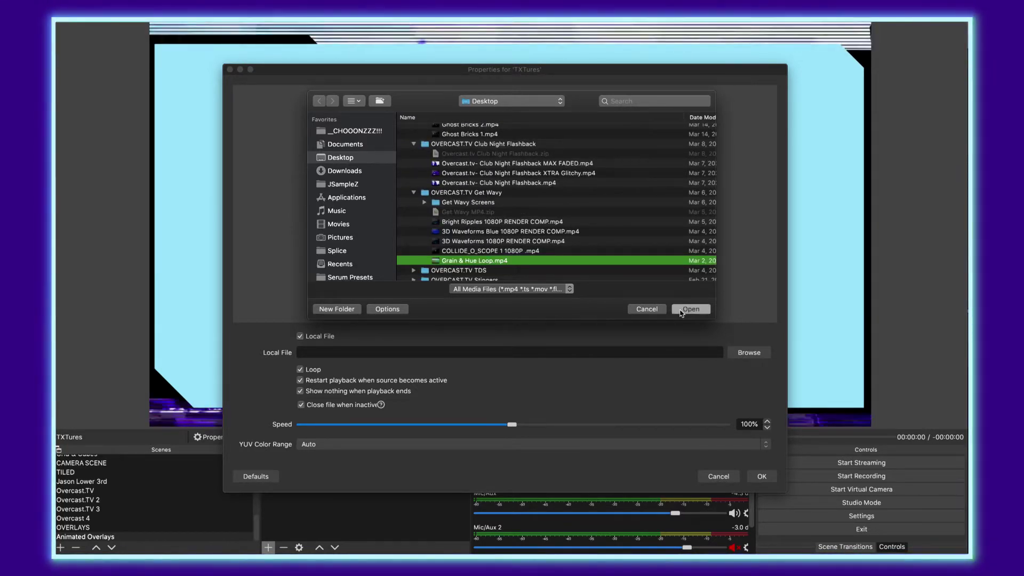
pyautogui.click(681, 311)
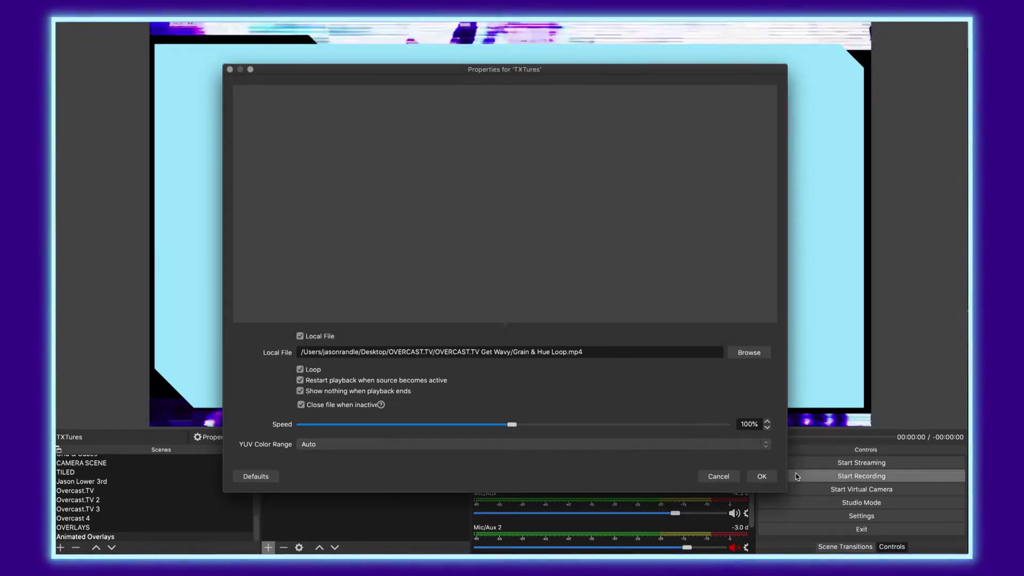
pyautogui.click(762, 476)
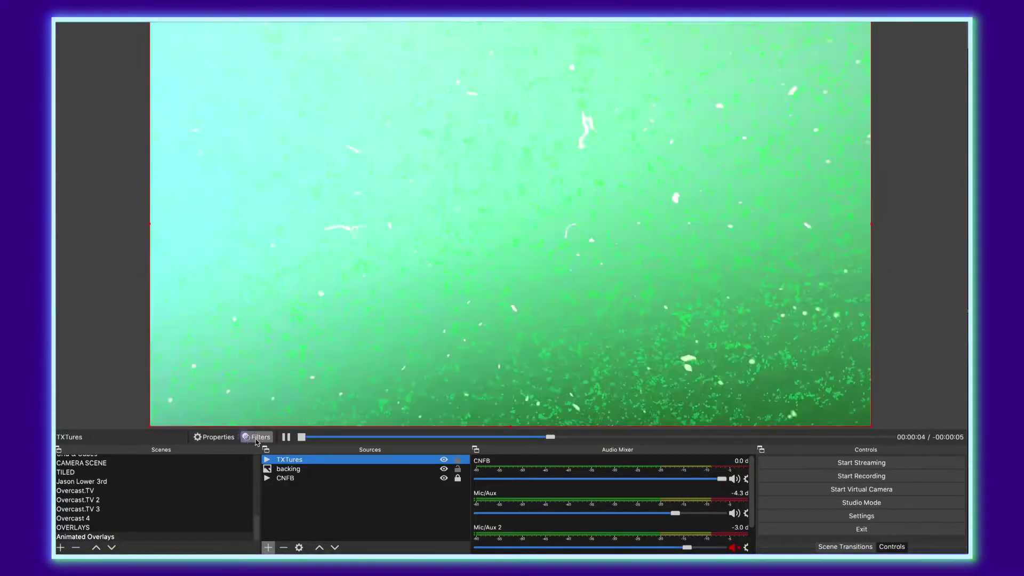
# Add a Color Correction filter to TXTures: contrast 0.85, saturation 3.28, opacity 25
pyautogui.click(262, 438)
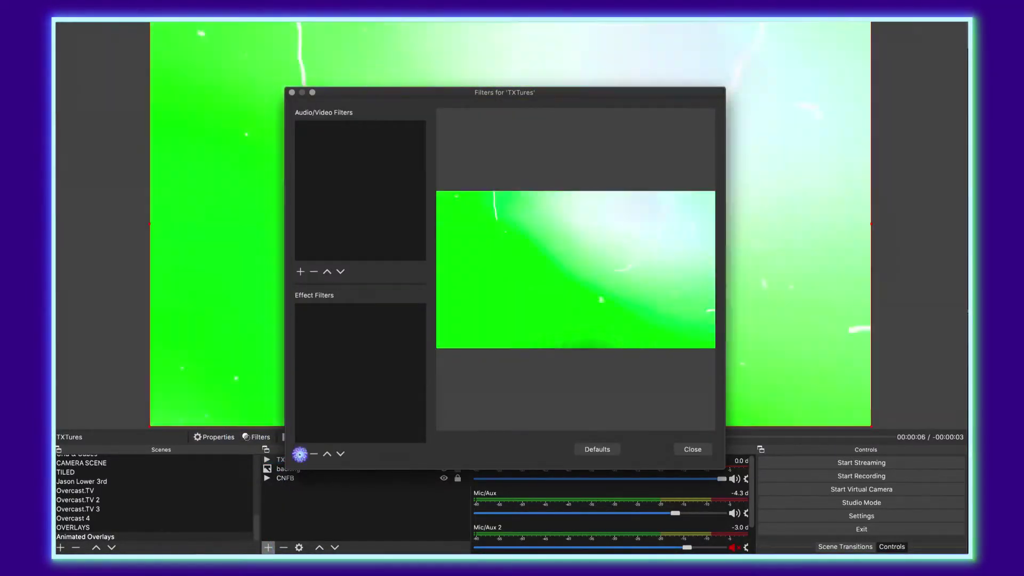
pyautogui.click(300, 454)
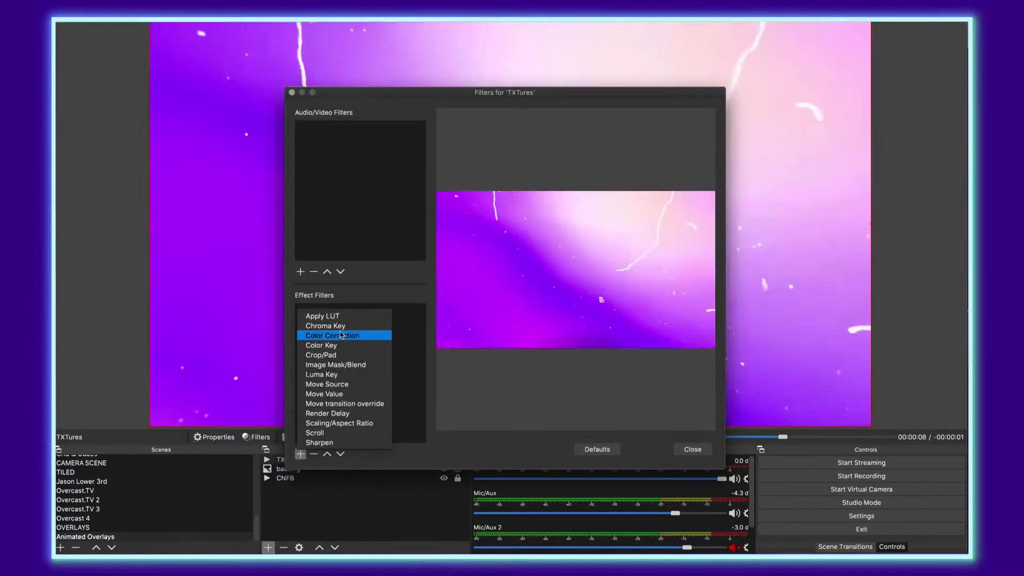
pyautogui.click(347, 334)
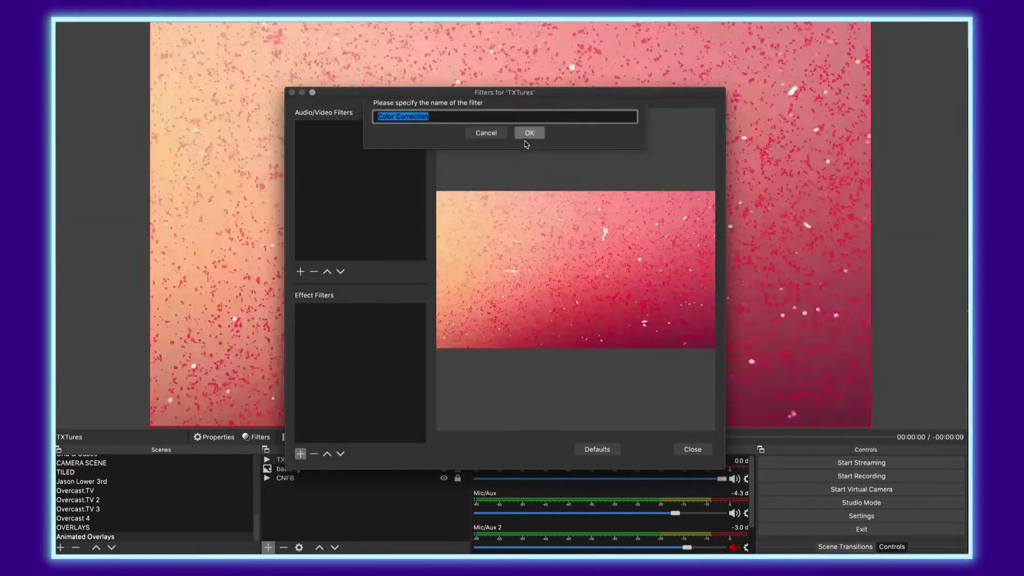
pyautogui.click(527, 135)
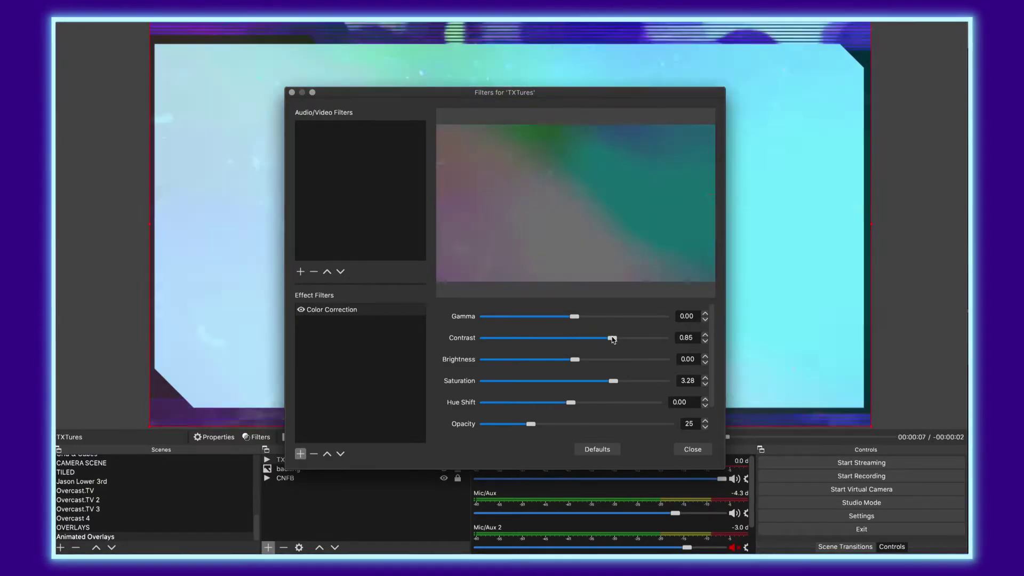
pyautogui.press('Escape')
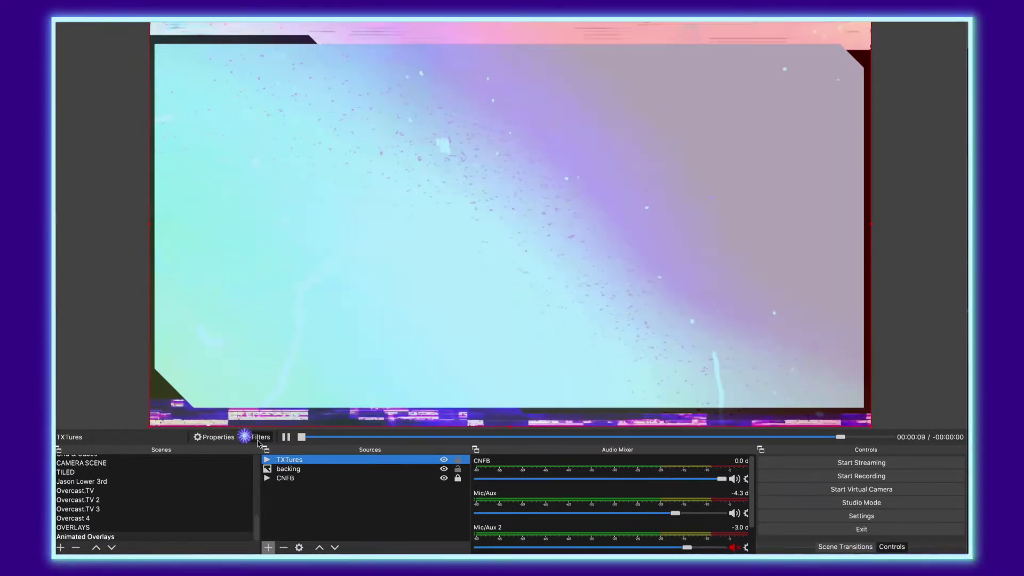
# Add an Image Mask/Blend filter to TXTures using Camera inner Frame.png as the mask
pyautogui.click(257, 437)
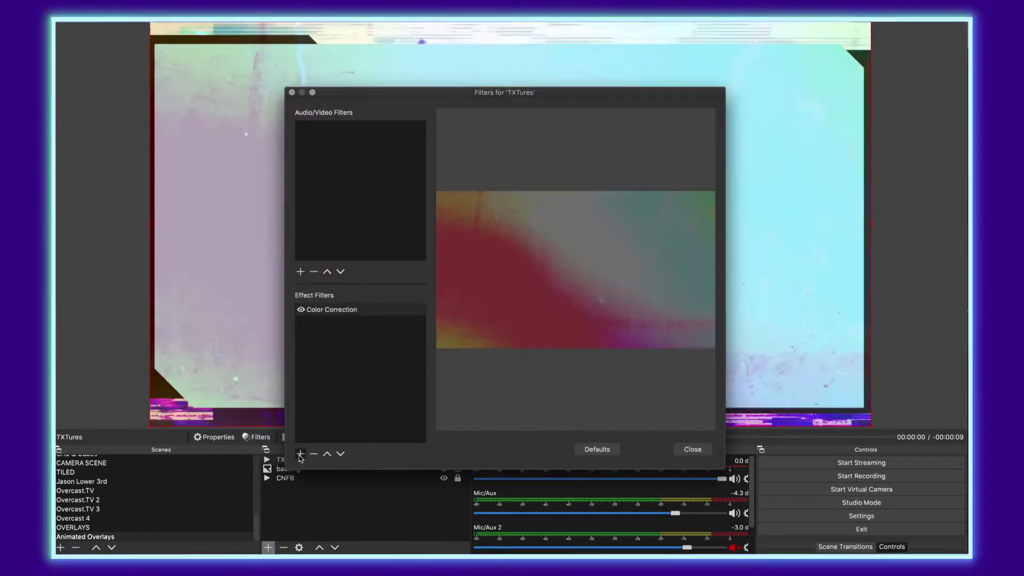
pyautogui.click(301, 454)
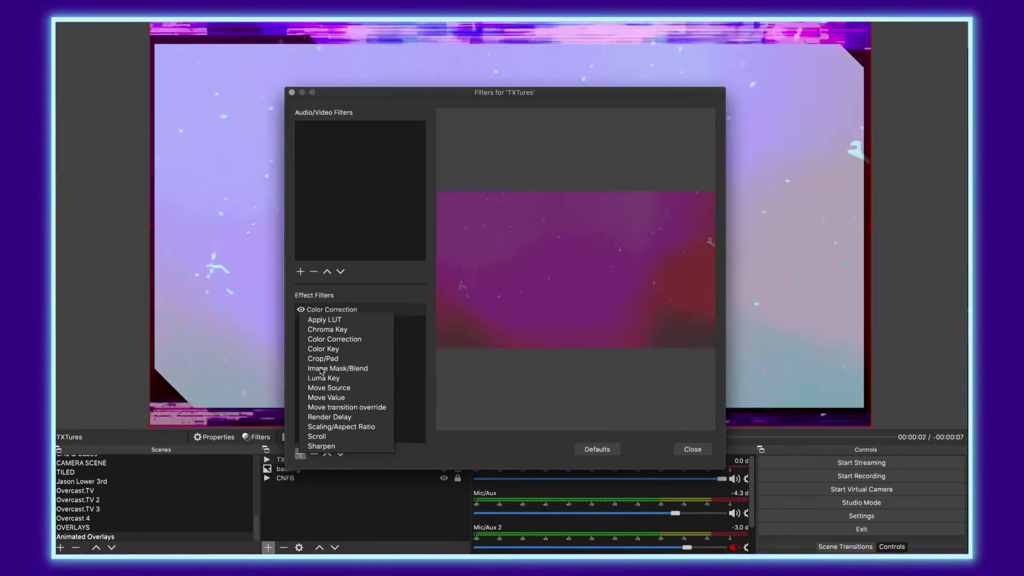
pyautogui.click(321, 368)
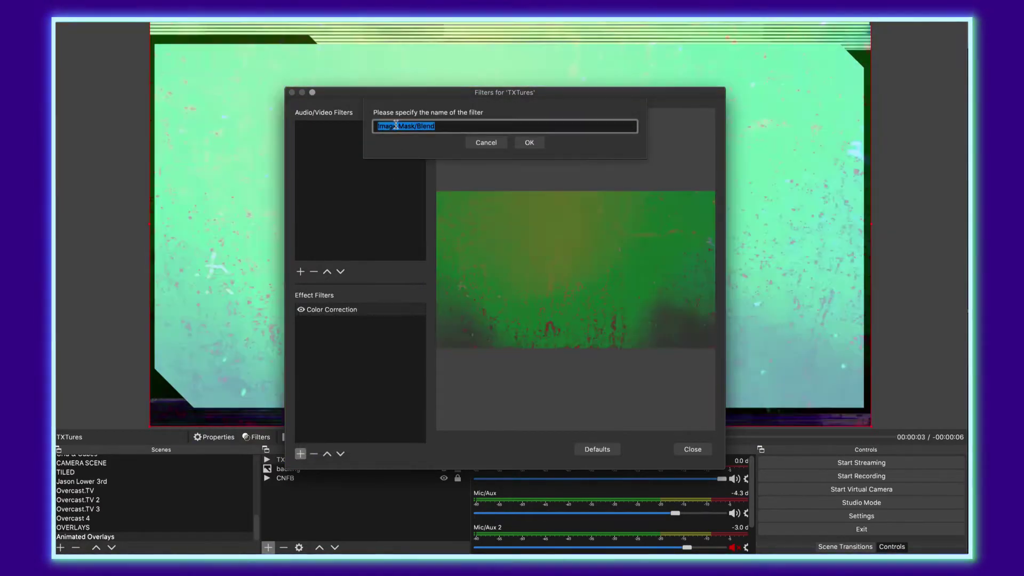
pyautogui.click(528, 142)
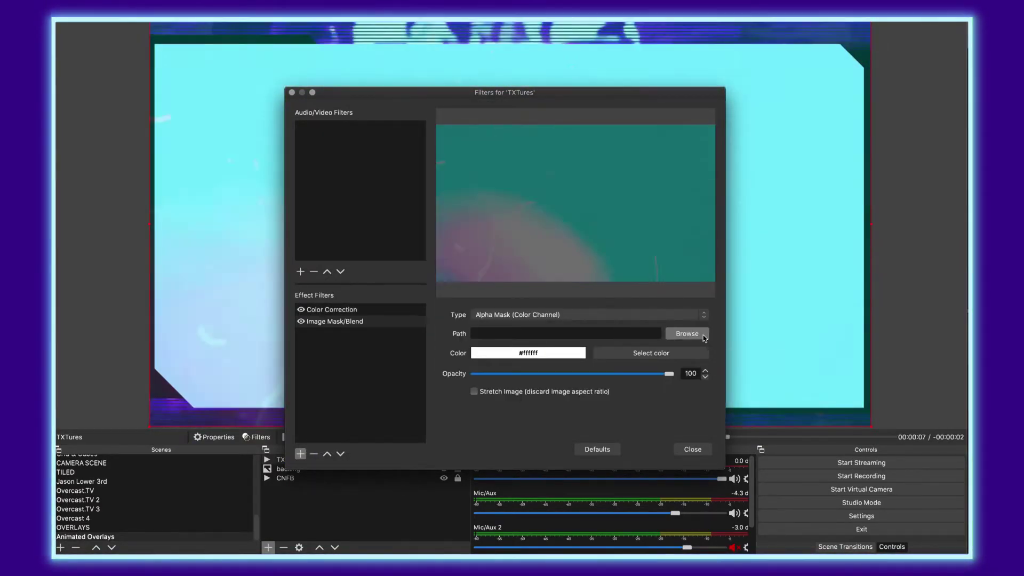
pyautogui.click(688, 334)
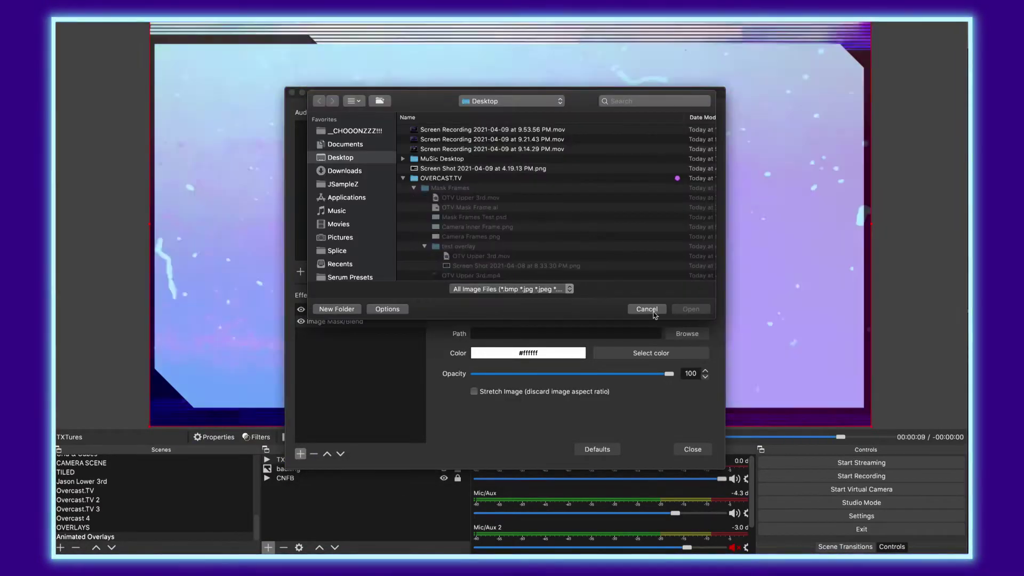
pyautogui.doubleClick(477, 227)
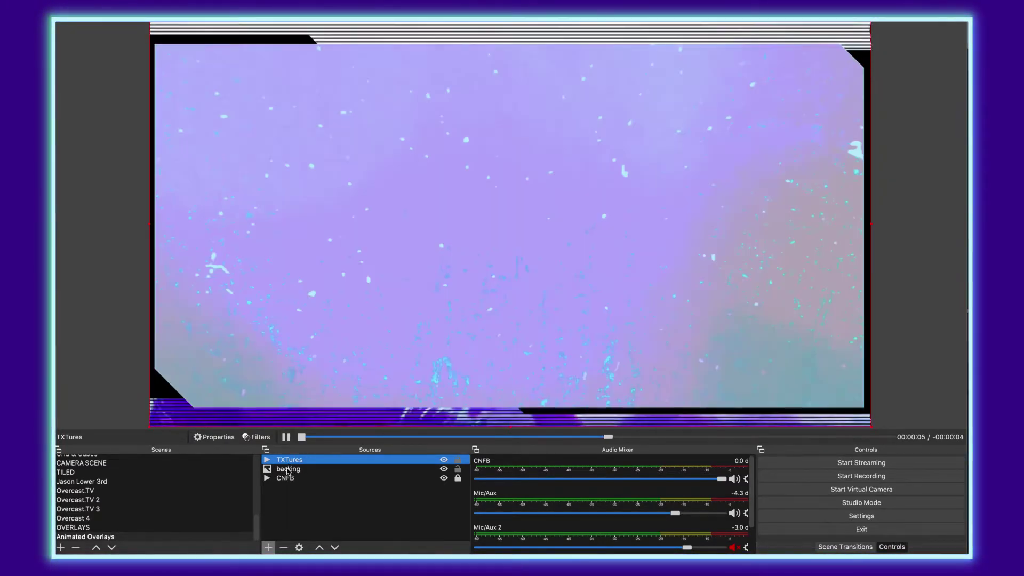
# Group the TXTures and backing sources under the default Group name and collapse the group
pyautogui.click(289, 469)
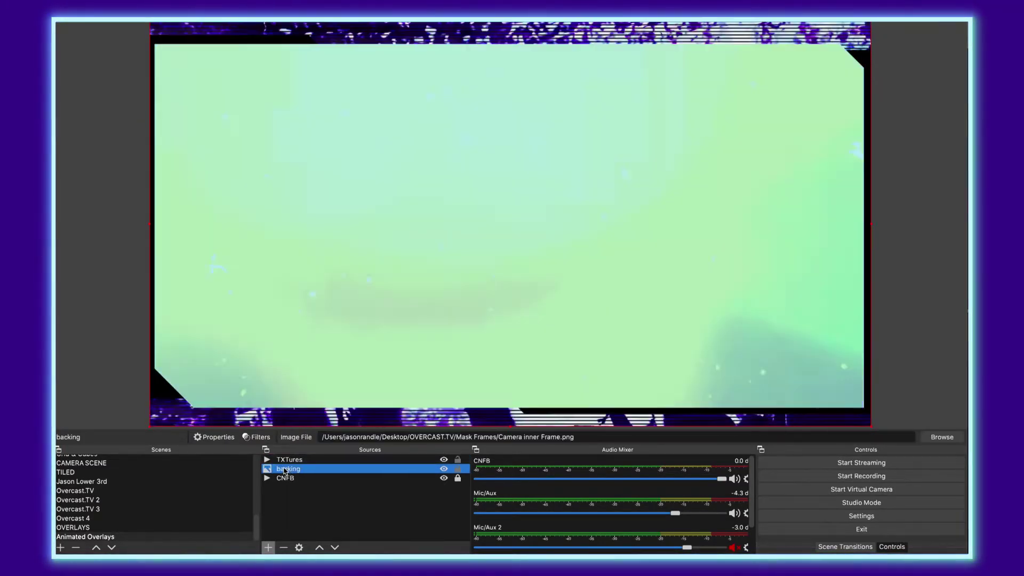
pyautogui.keyDown('shift'); pyautogui.click(290, 460); pyautogui.keyUp('shift')
pyautogui.rightClick(290, 460)
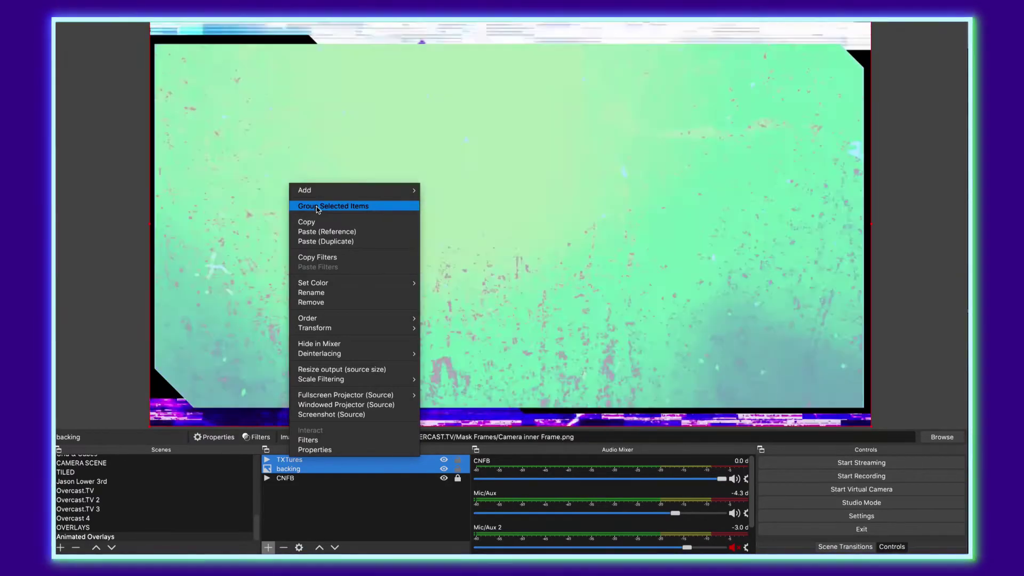
pyautogui.click(318, 206)
pyautogui.press('Return')
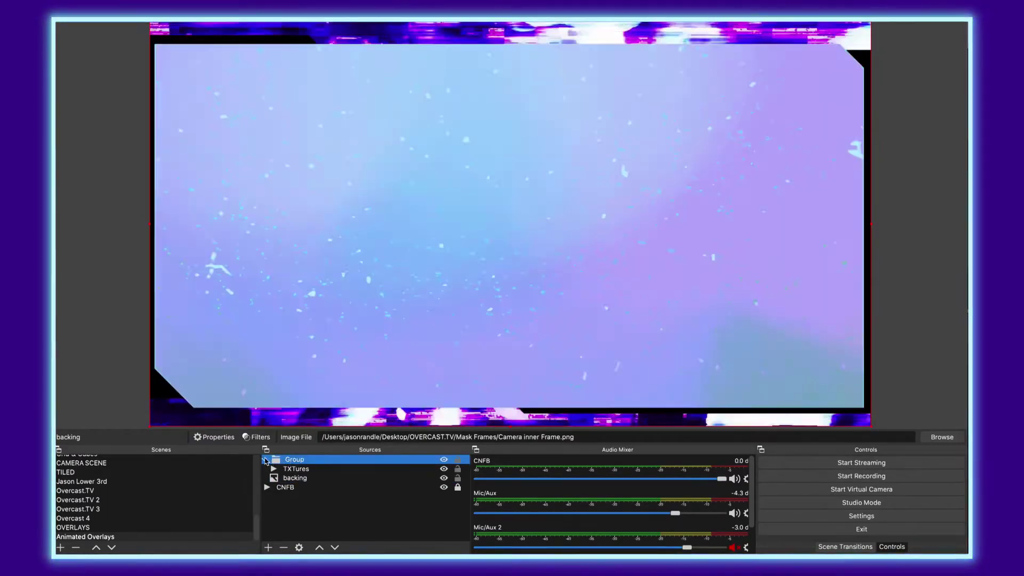
pyautogui.click(265, 459)
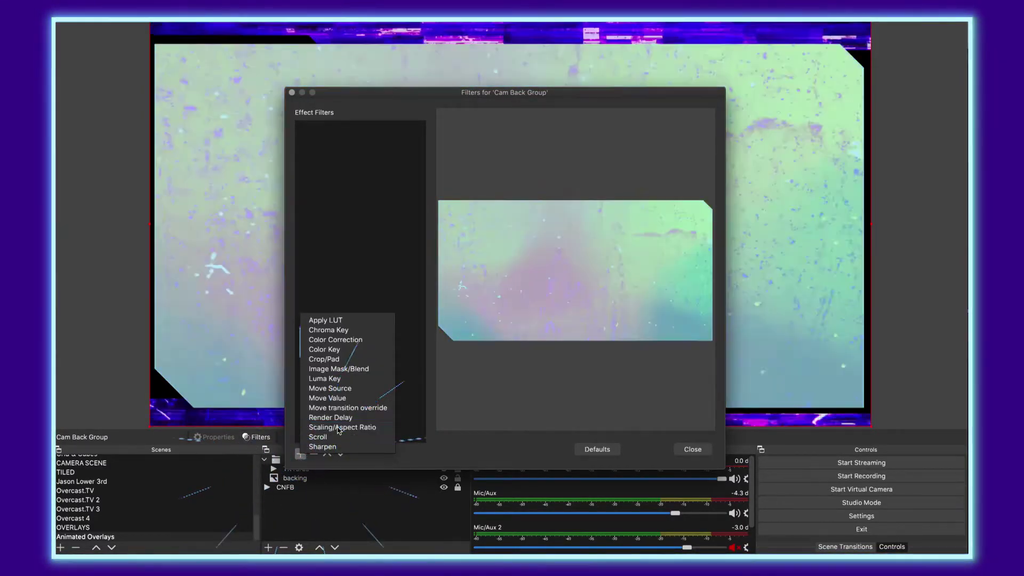
# Give the frame group a Scaling/Aspect Ratio filter at 960x540 resolution
pyautogui.click(337, 428)
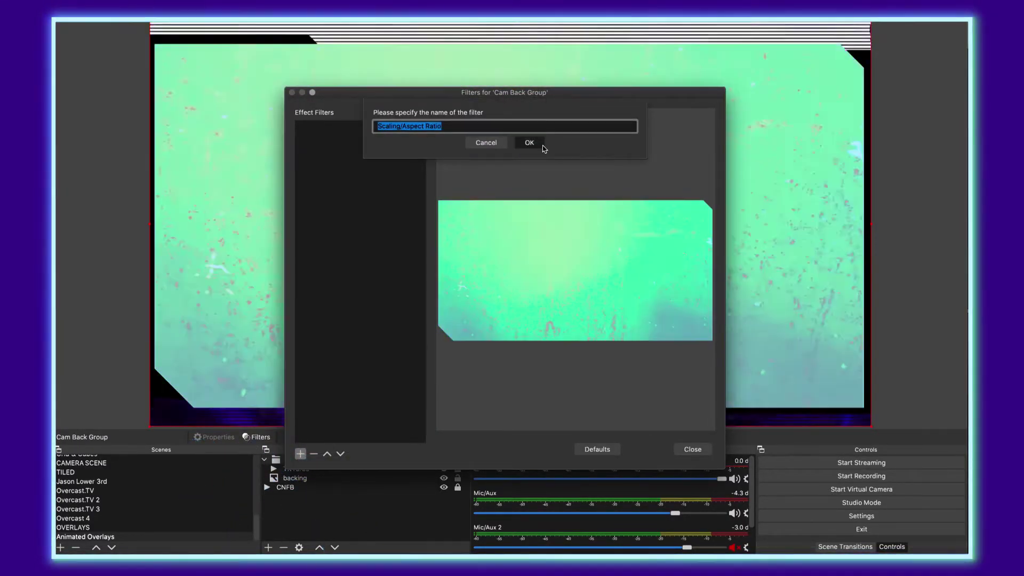
pyautogui.click(528, 142)
pyautogui.click(703, 331)
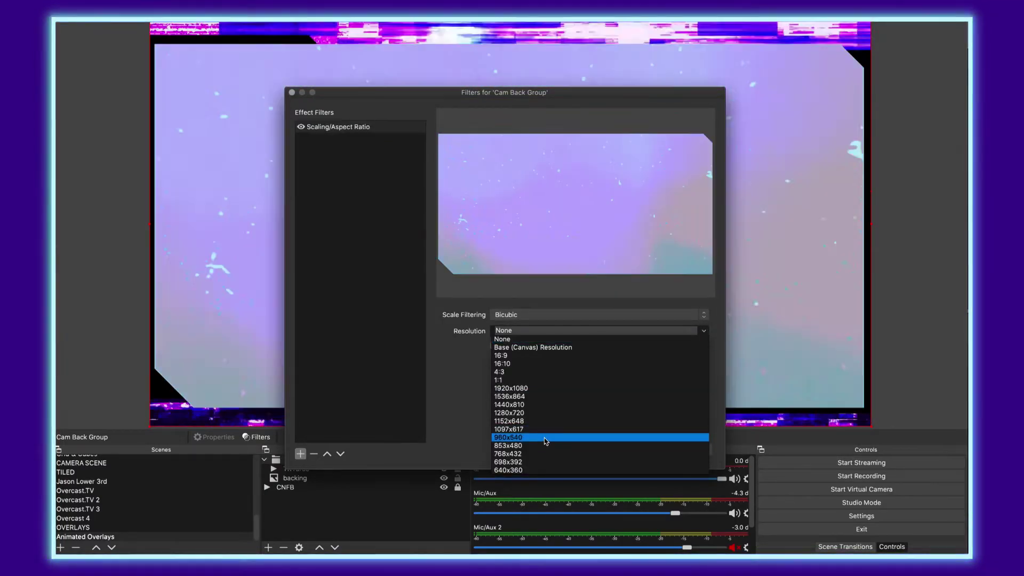
pyautogui.click(545, 441)
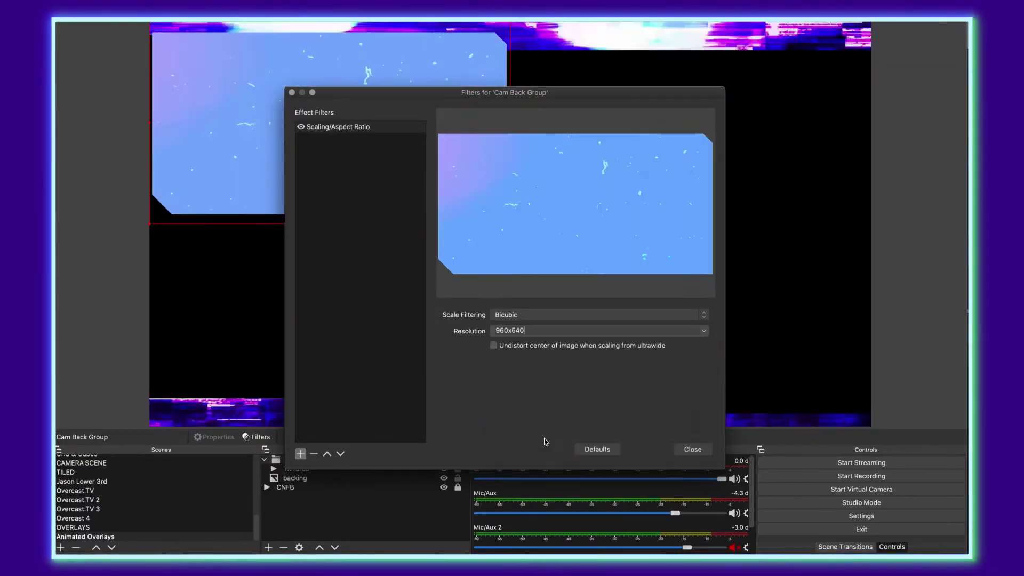
pyautogui.click(691, 450)
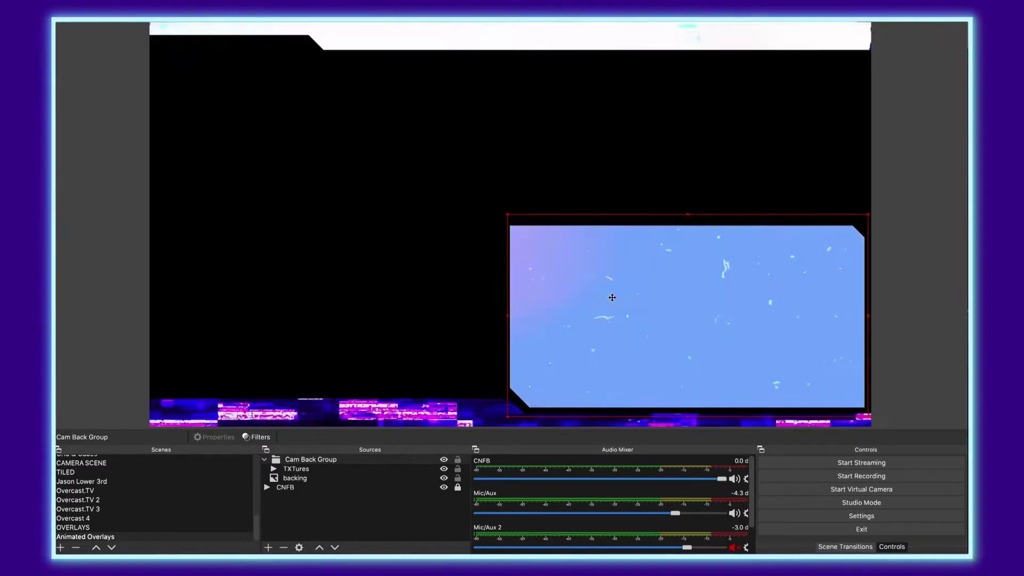
# Add the existing CAMERA SCENE as a scene source, then select it in the Sources list
pyautogui.click(322, 513)
pyautogui.click(268, 548)
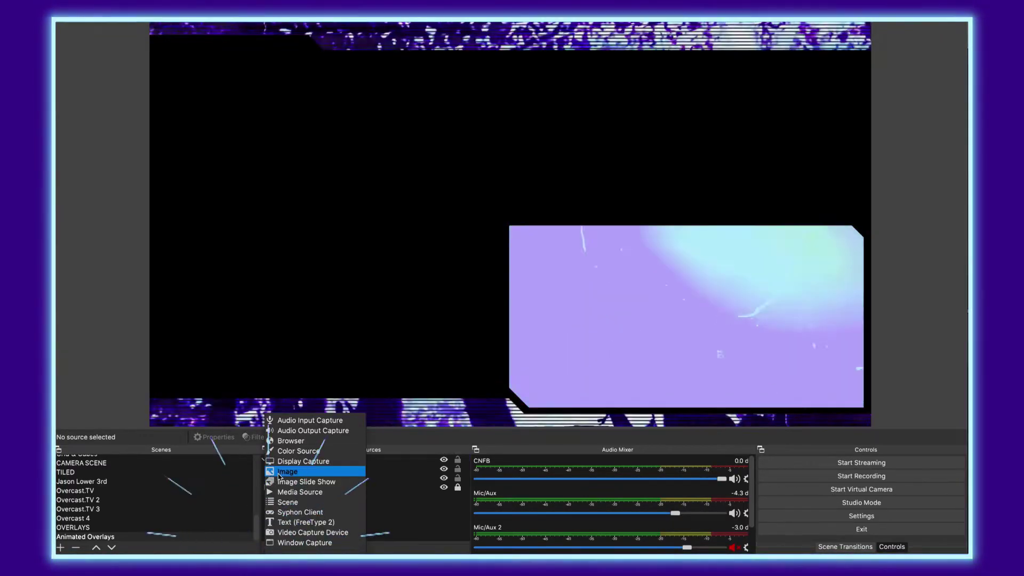
pyautogui.click(282, 502)
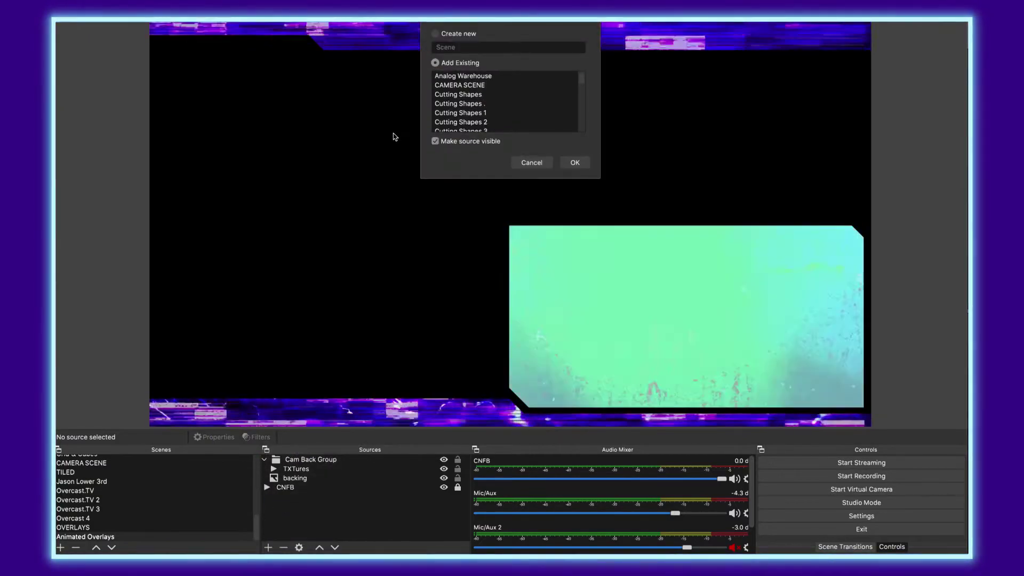
pyautogui.click(441, 86)
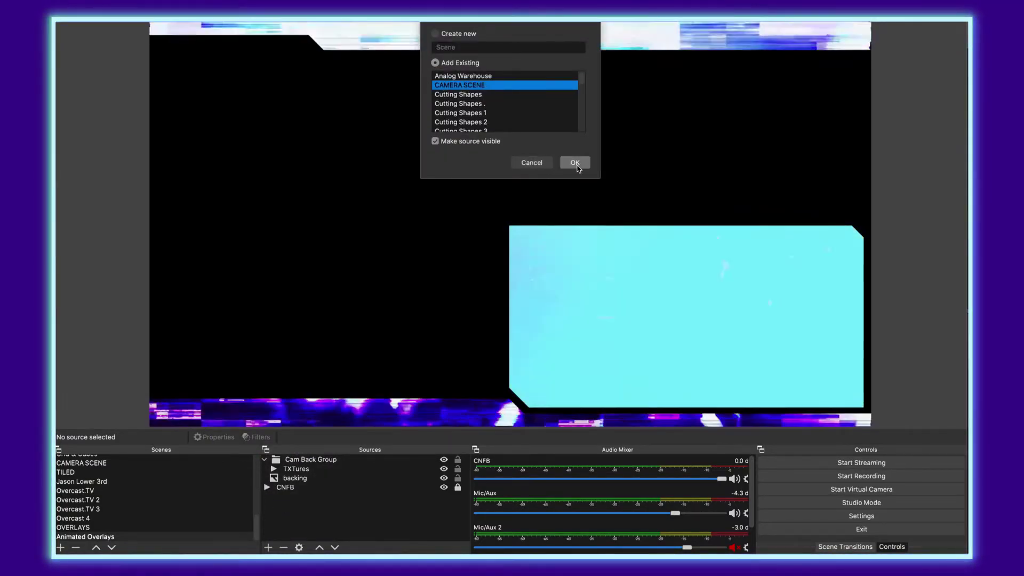
pyautogui.click(575, 163)
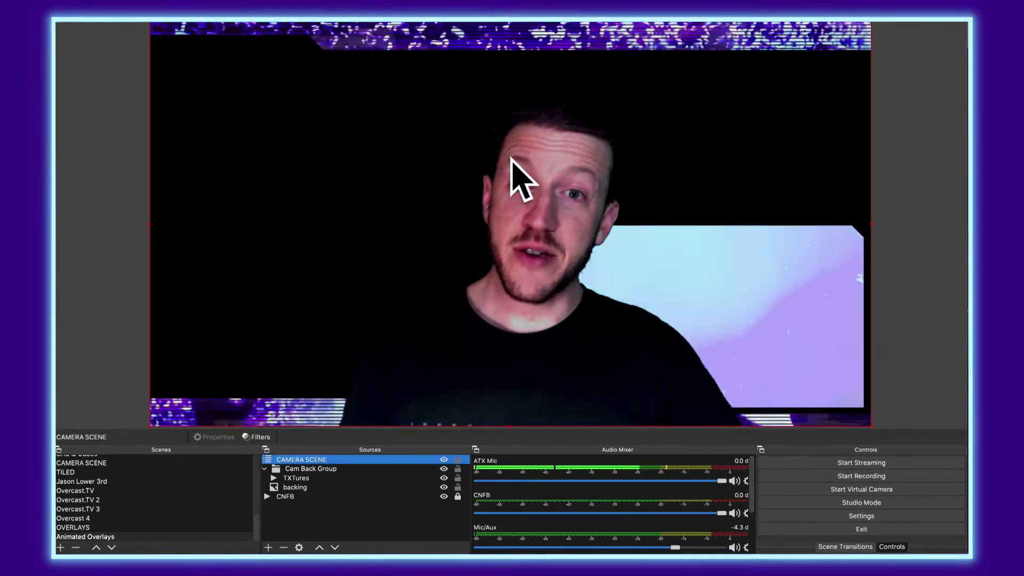
pyautogui.click(302, 516)
pyautogui.click(288, 459)
# Put the CAMERA SCENE source into its own group, keeping the default name Group
pyautogui.rightClick(284, 462)
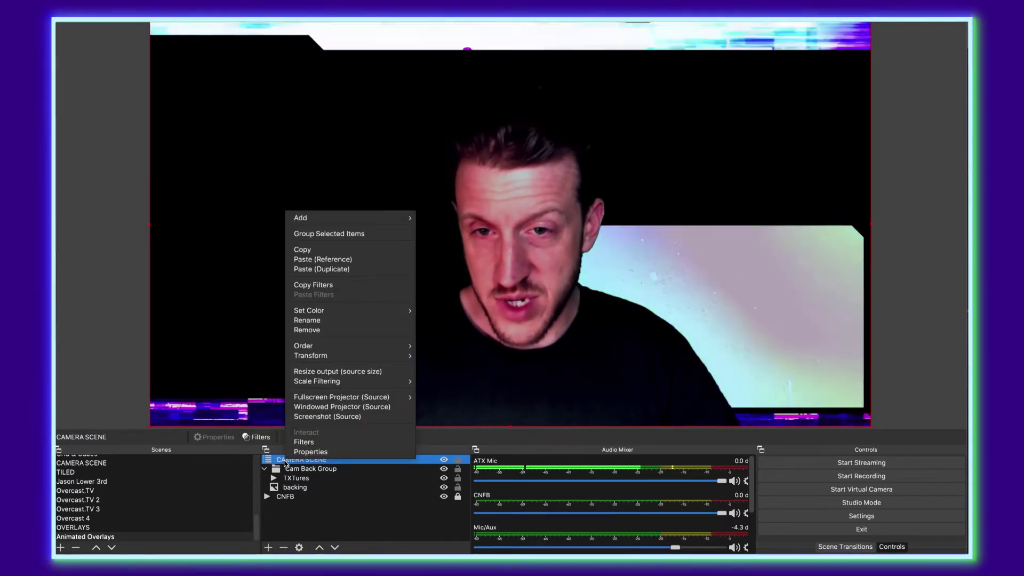
pyautogui.click(322, 234)
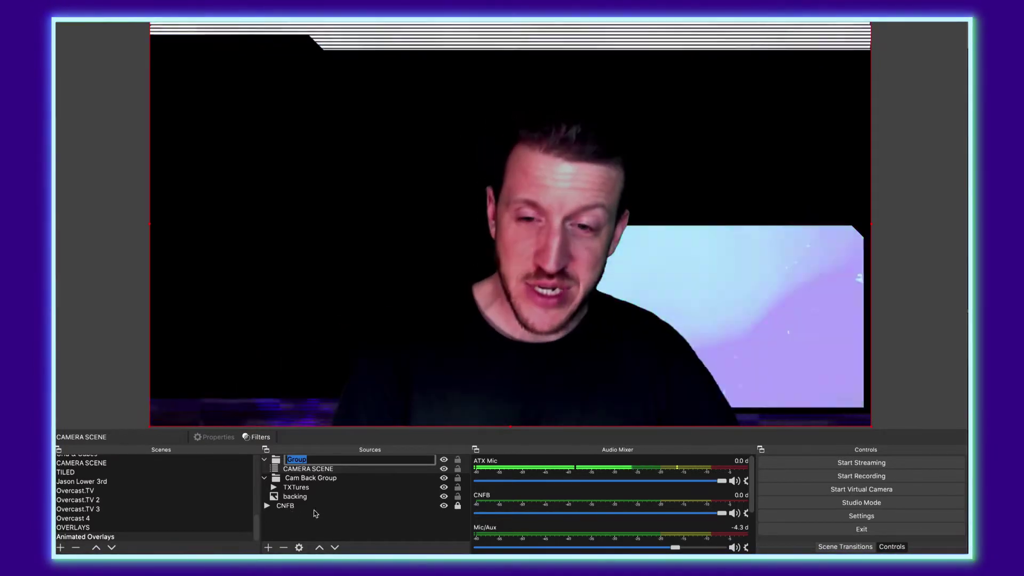
pyautogui.press('Return')
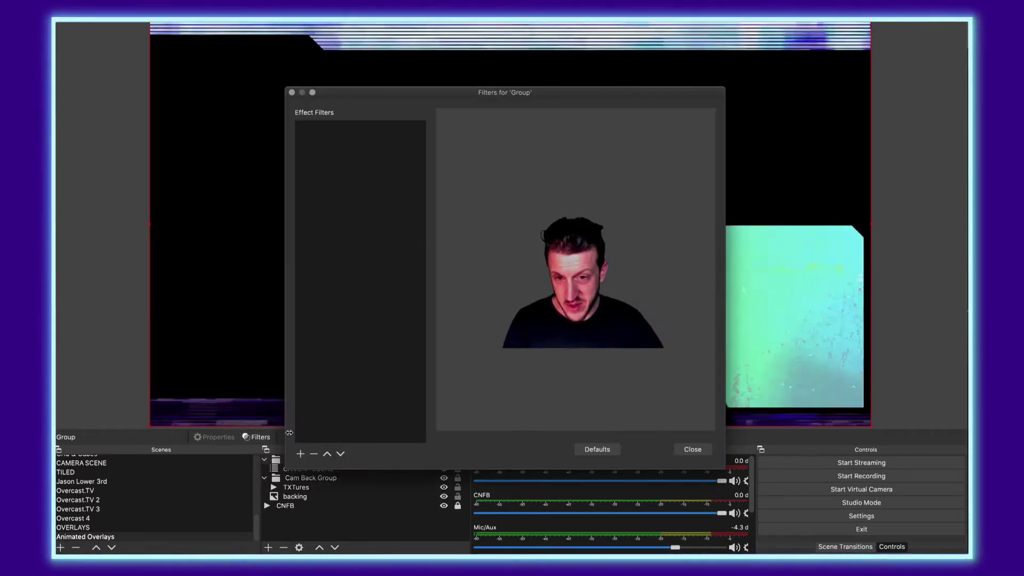
# Scale the webcam Group to 960x540 and drag it into the lower-right textured frame
pyautogui.click(300, 454)
pyautogui.click(330, 422)
pyautogui.click(529, 143)
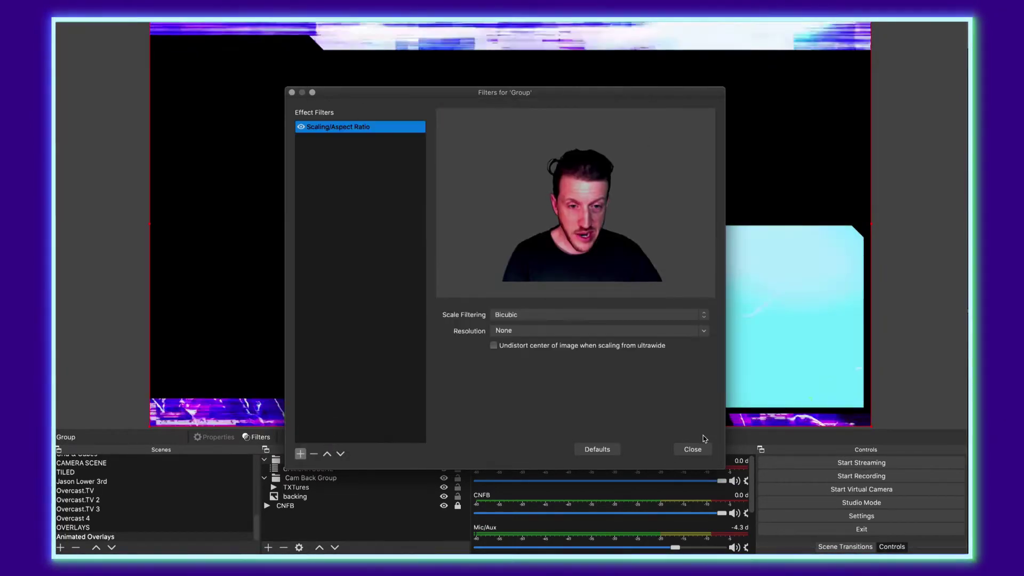
pyautogui.click(635, 331)
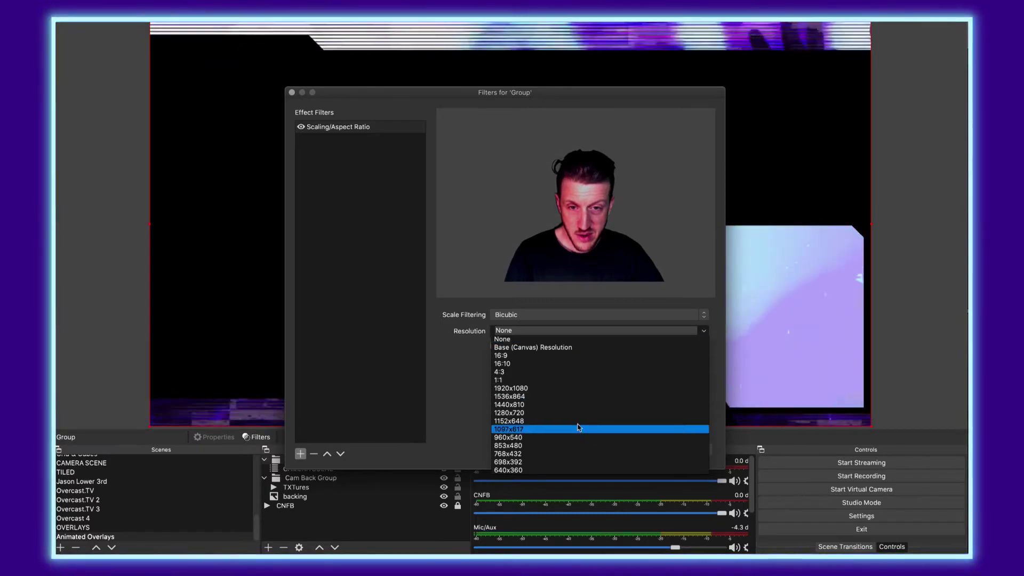
pyautogui.click(555, 438)
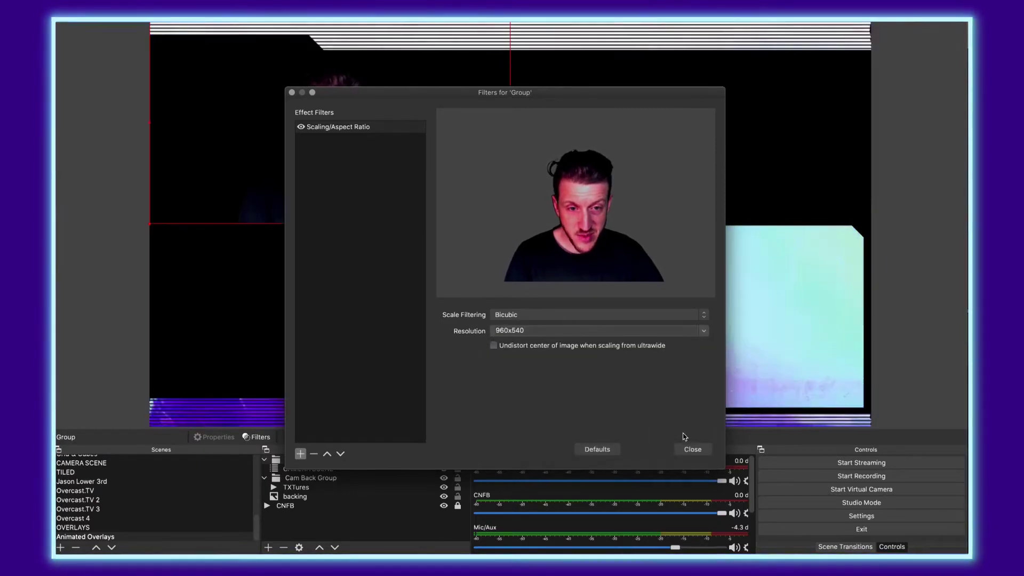
pyautogui.click(692, 449)
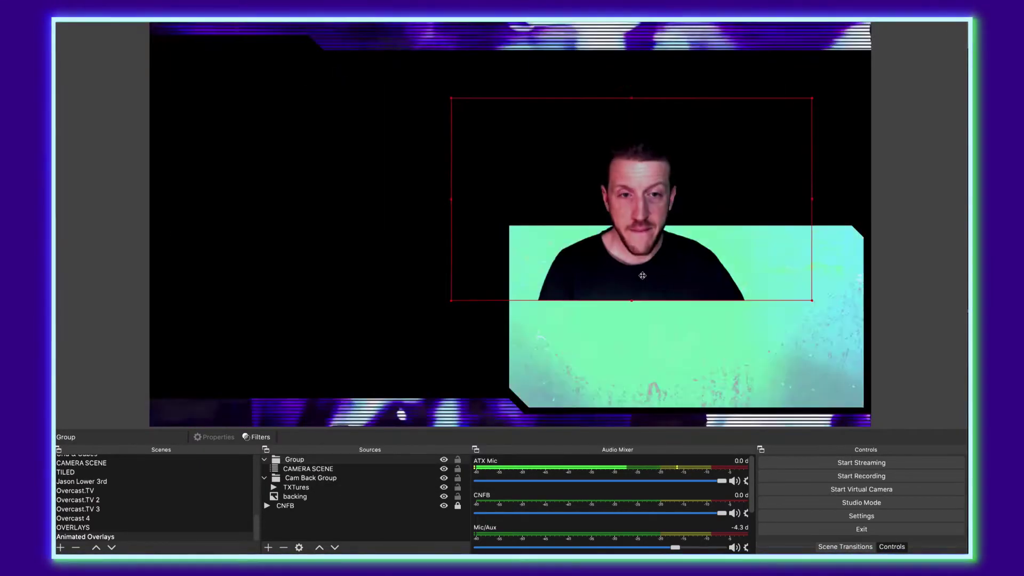
pyautogui.moveTo(644, 277); pyautogui.dragTo(689, 378)
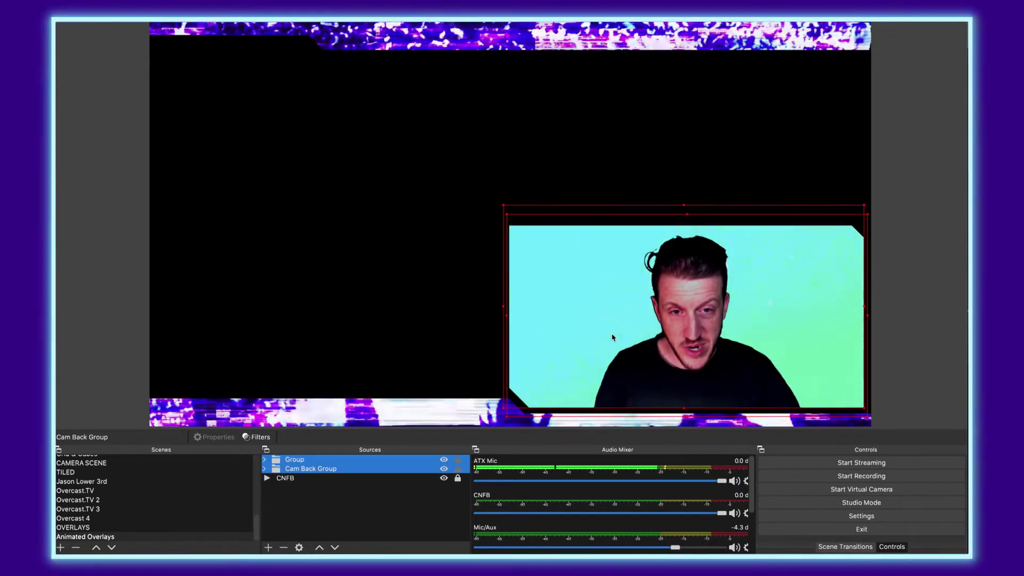
pyautogui.moveTo(574, 321)
pyautogui.mouseDown()
pyautogui.moveTo(530, 256)
pyautogui.moveTo(429, 248)
pyautogui.moveTo(543, 262)
pyautogui.moveTo(576, 300)
pyautogui.moveTo(573, 323)
pyautogui.mouseUp()
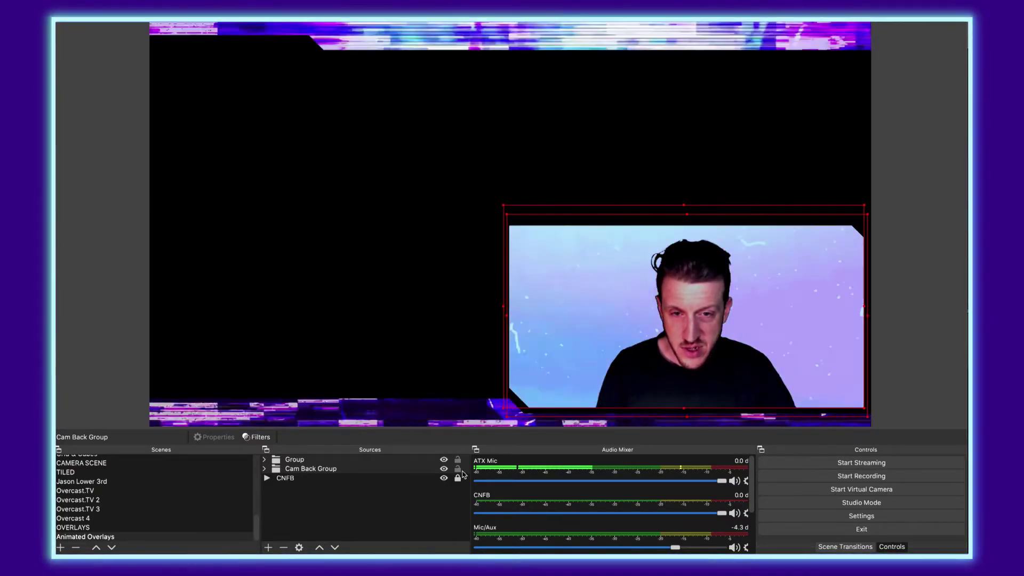
pyautogui.keyDown('shift'); pyautogui.click(460, 460); pyautogui.keyUp('shift')
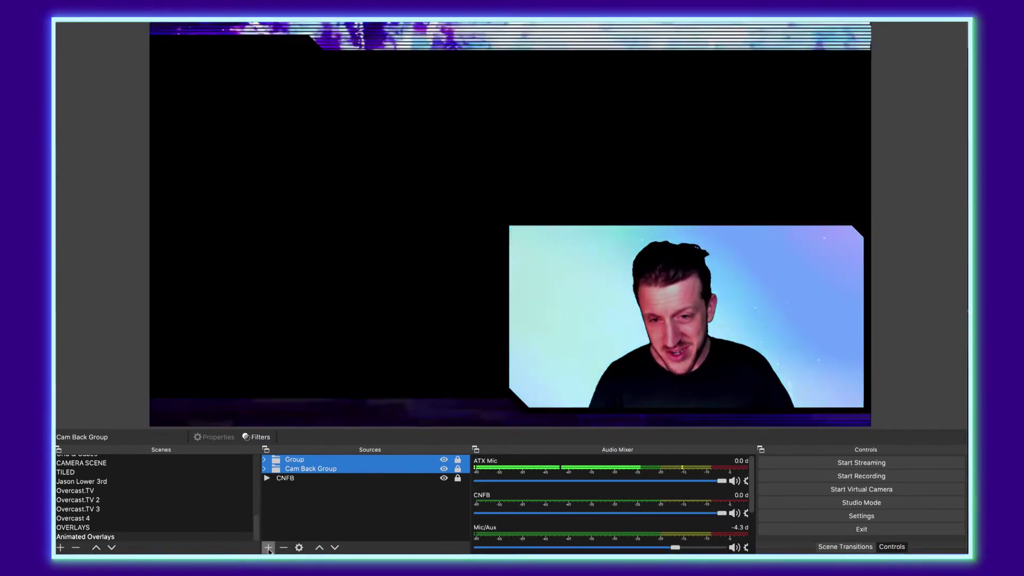
pyautogui.click(289, 530)
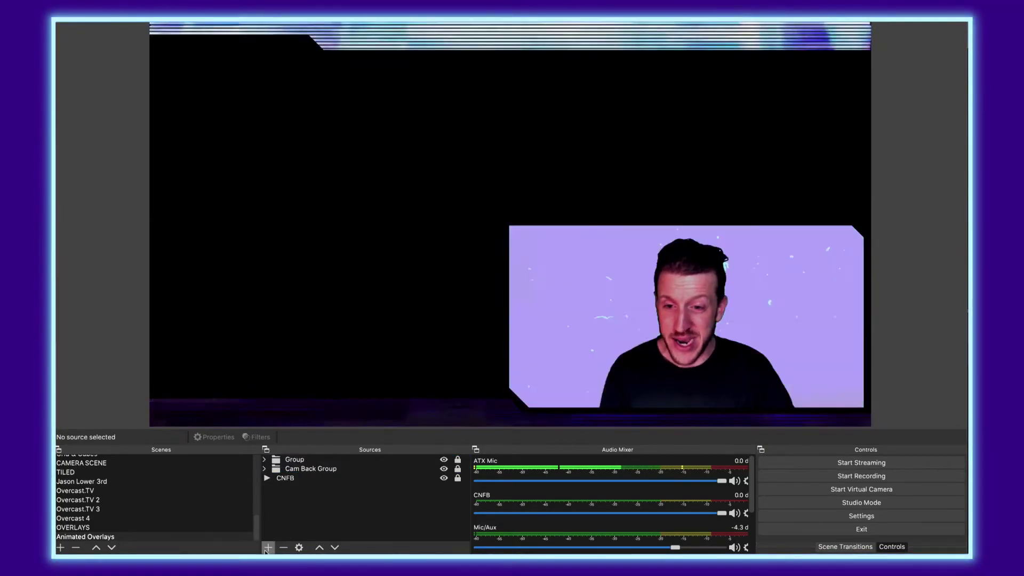
# Add the existing Logic window capture and move it beneath the webcam and frame
pyautogui.click(267, 549)
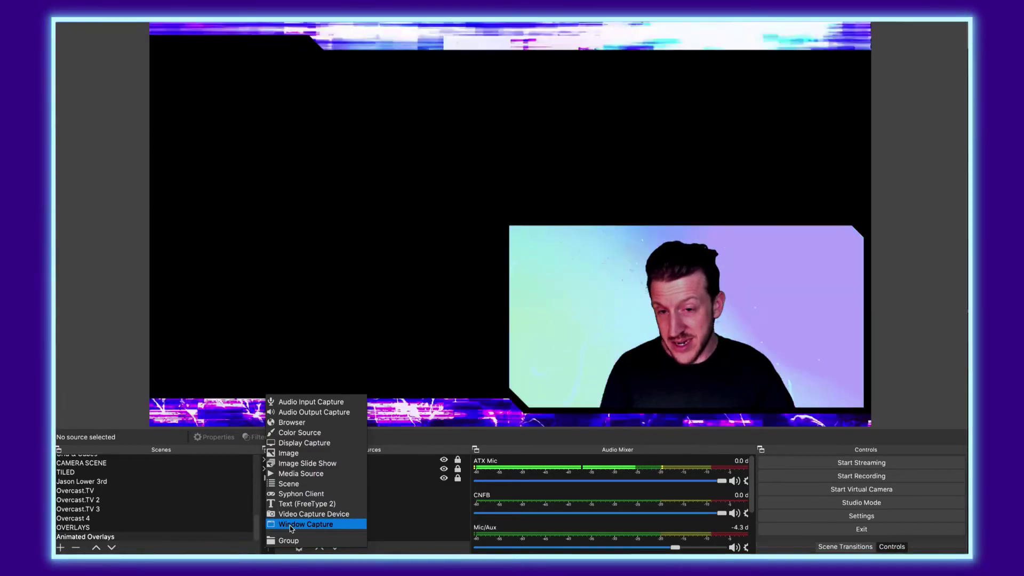
pyautogui.click(292, 525)
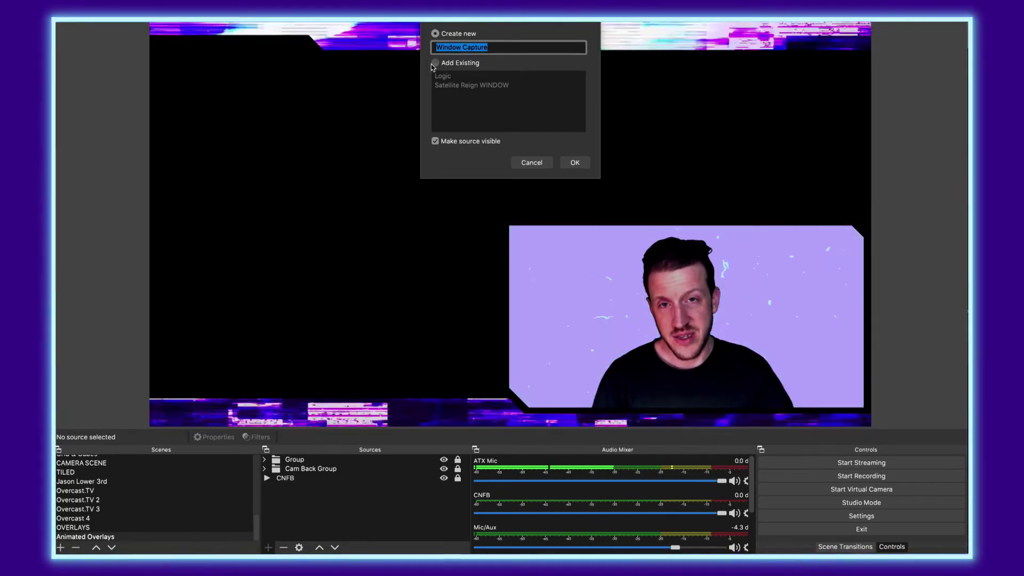
pyautogui.click(465, 64)
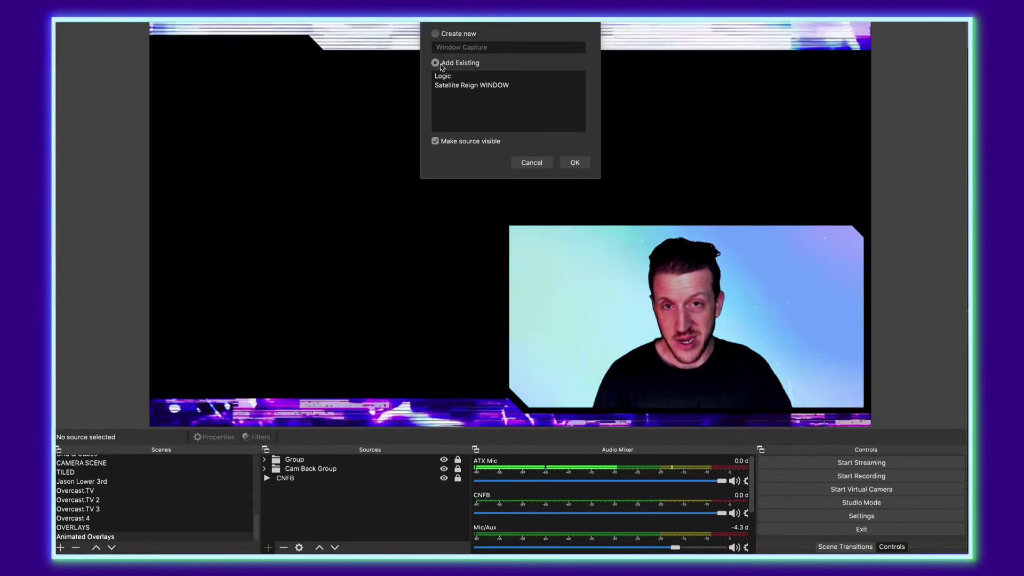
pyautogui.click(438, 77)
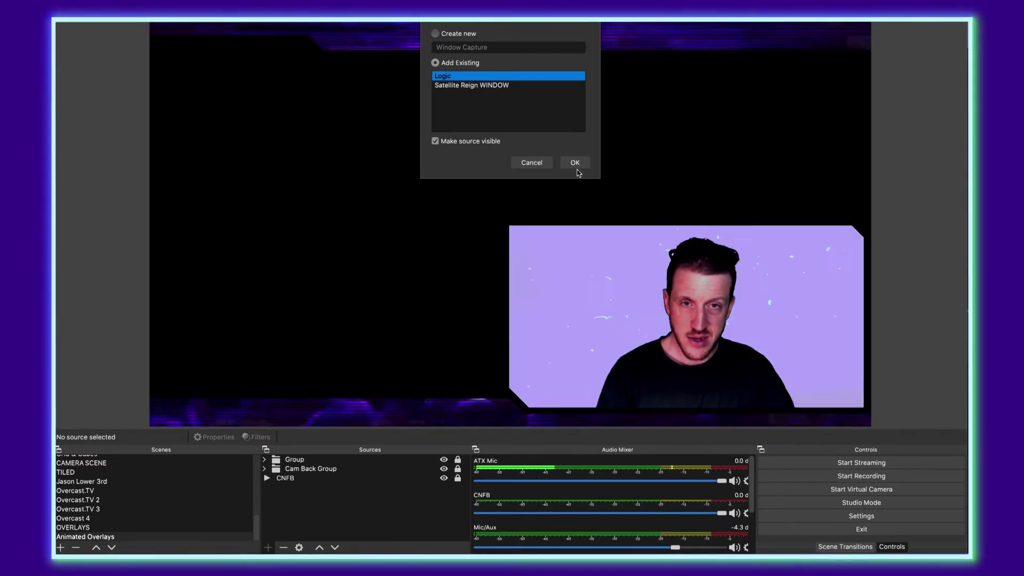
pyautogui.click(573, 163)
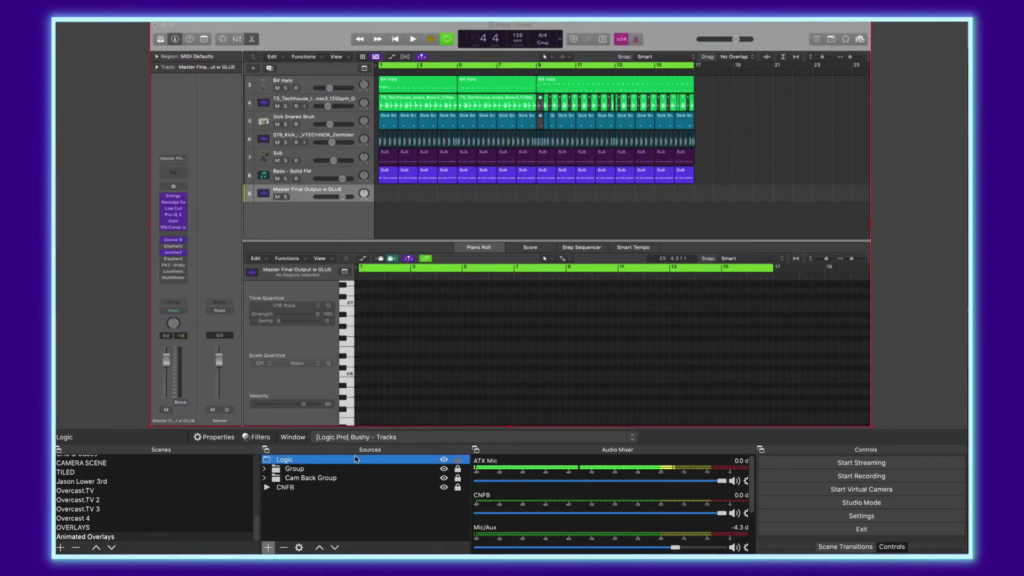
pyautogui.moveTo(308, 462); pyautogui.dragTo(308, 507)
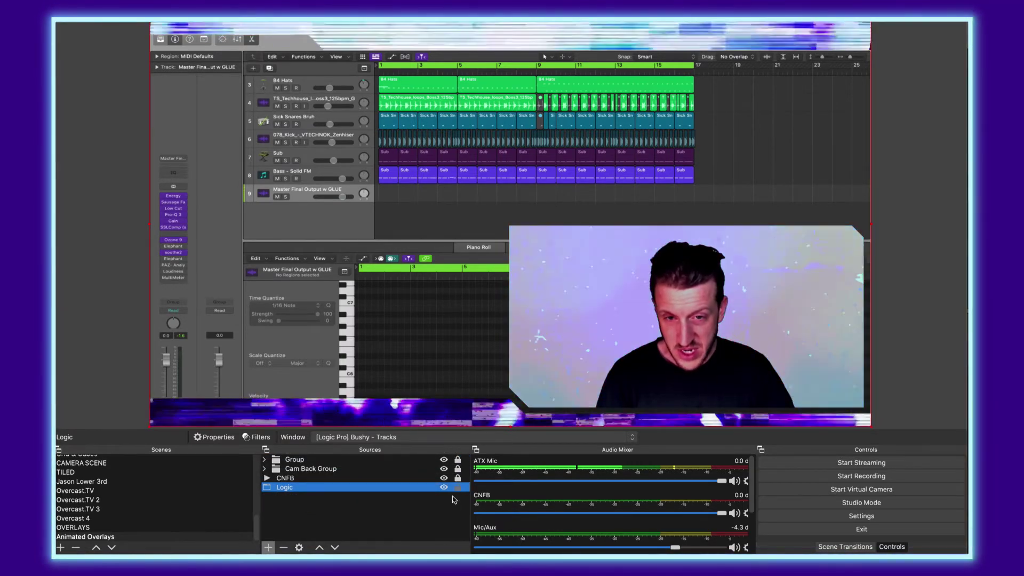
pyautogui.click(459, 487)
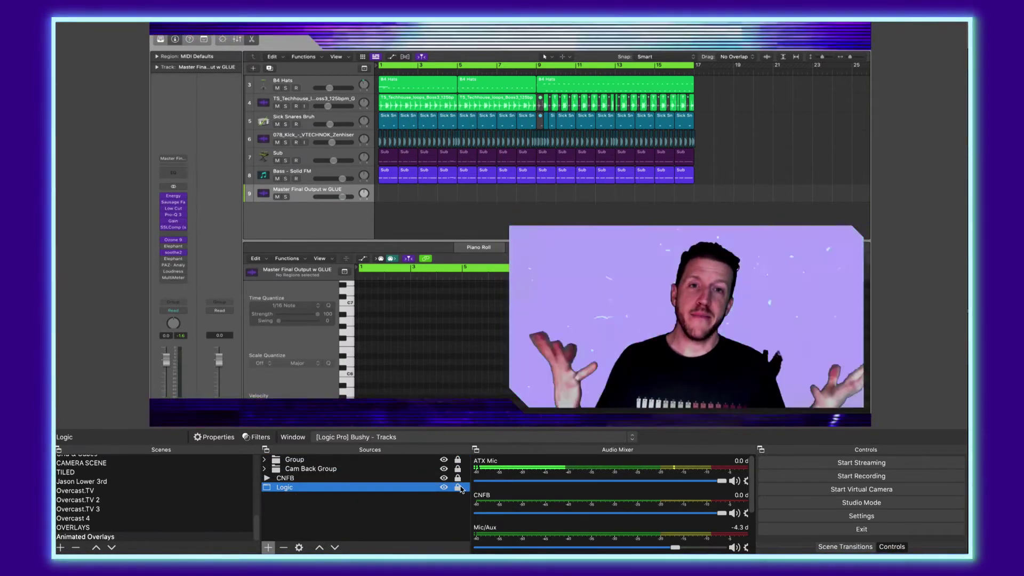